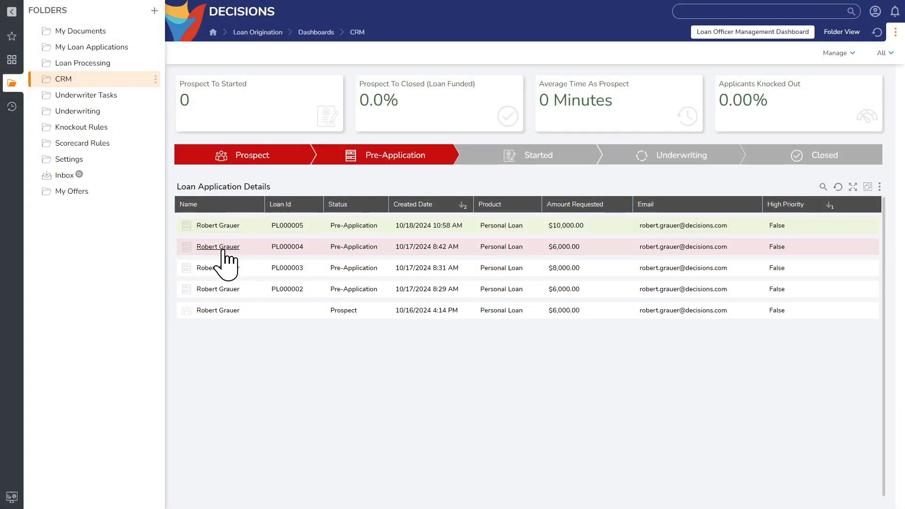
# - Open the state change options for the loan application created 10/17/2024 8:42 AM, review the available states, and close them without changing anything
pyautogui.click(220, 249)
pyautogui.click(270, 250)
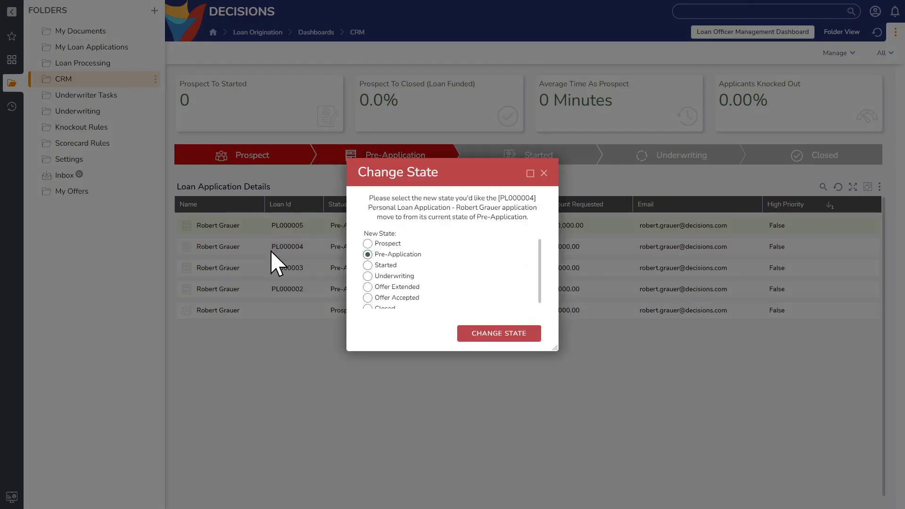
pyautogui.scroll(-1, 414, 279)
pyautogui.scroll(1, 414, 276)
pyautogui.click(544, 174)
# - Reassign the $8,000.00 personal loan application from the CRM application list
pyautogui.click(225, 269)
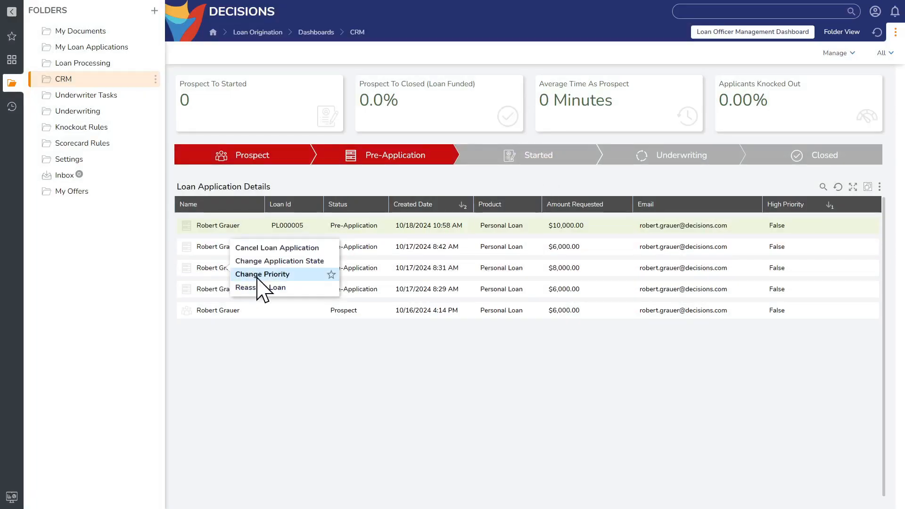
pyautogui.click(265, 288)
pyautogui.click(439, 280)
pyautogui.click(440, 293)
# - Fill in the credit and debt page with an estimated credit score of Excellent (720 - 850) and monthly debt payments of 250
pyautogui.click(548, 325)
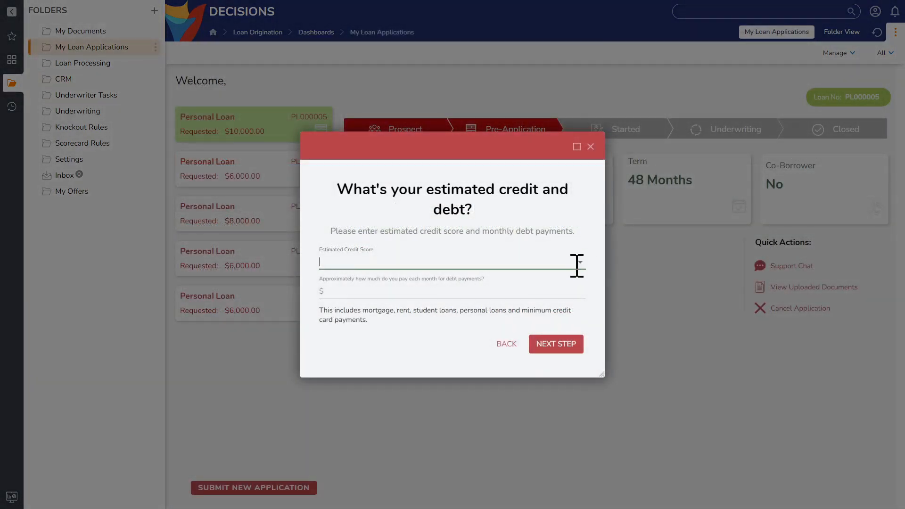
pyautogui.click(573, 263)
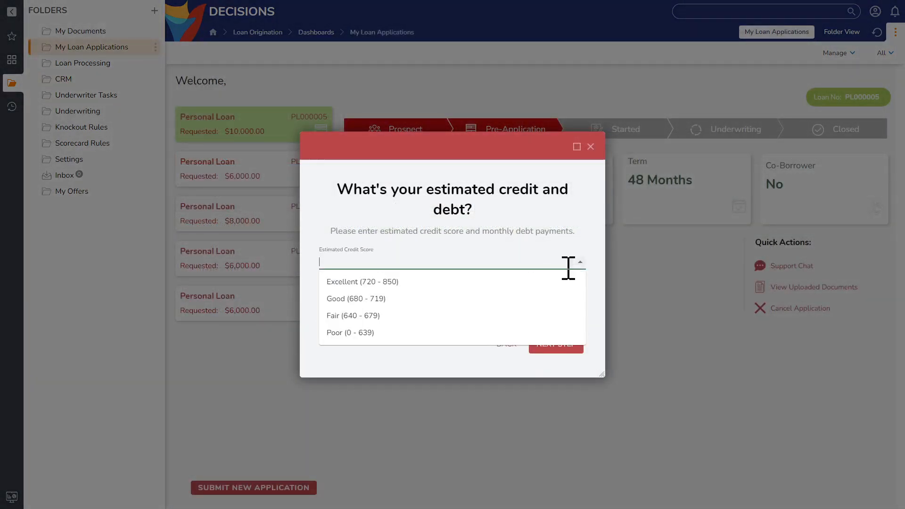
pyautogui.click(490, 282)
pyautogui.click(424, 289)
pyautogui.write('2')
pyautogui.write('50')
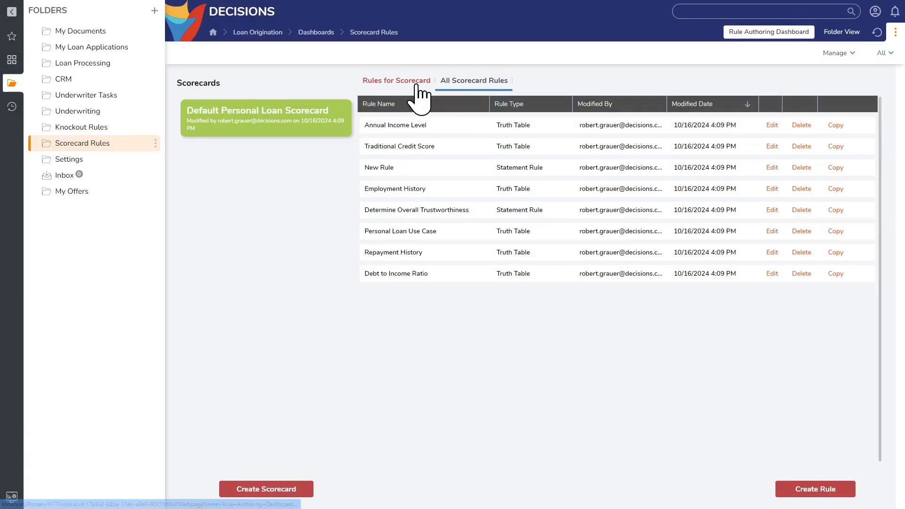
# - Review the rules for the scorecard and the knockout rules, inspecting the Monthly Income Minimum rule's definition before closing it
pyautogui.click(417, 81)
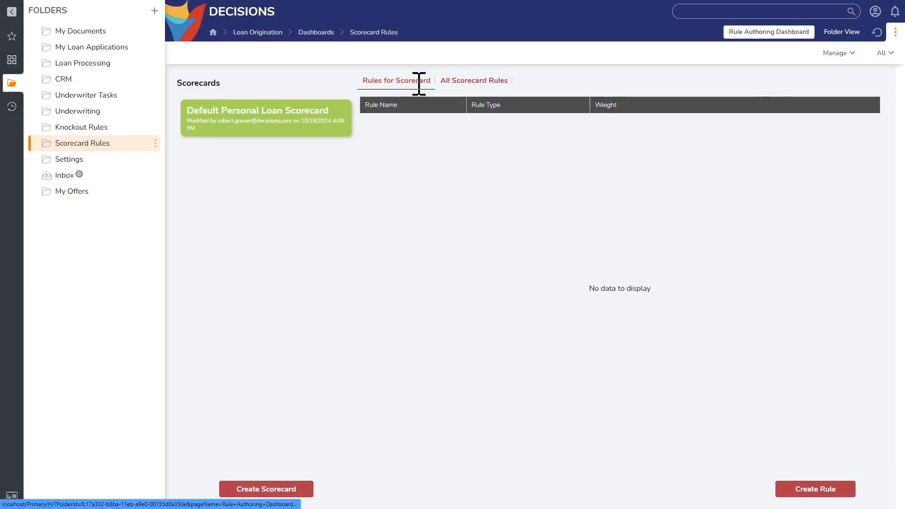
pyautogui.click(85, 127)
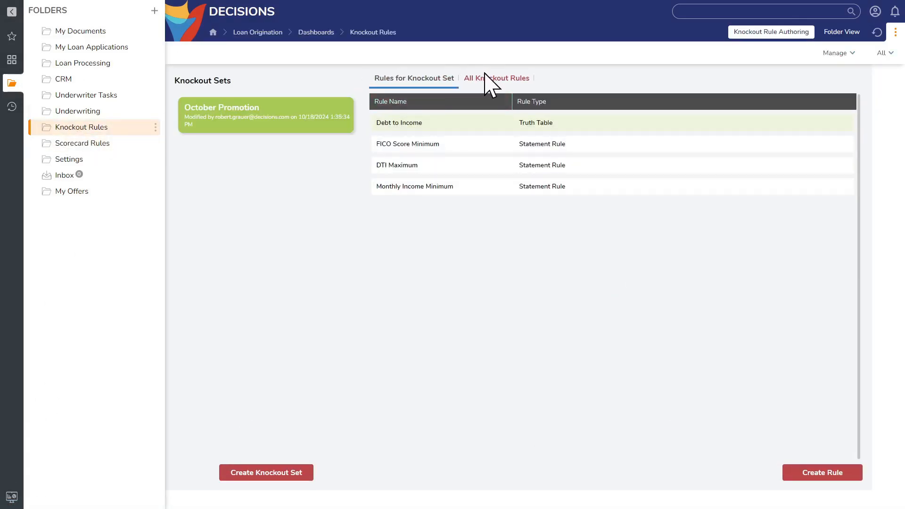
pyautogui.click(490, 79)
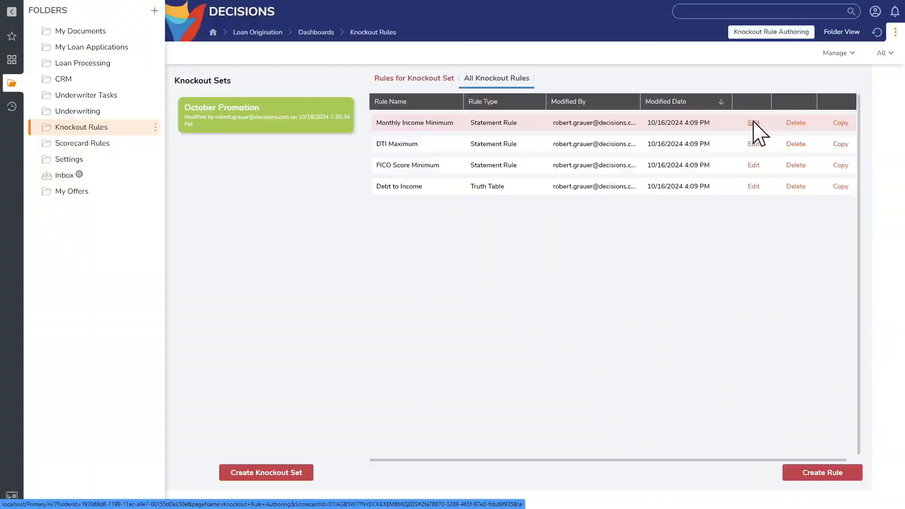
pyautogui.click(753, 122)
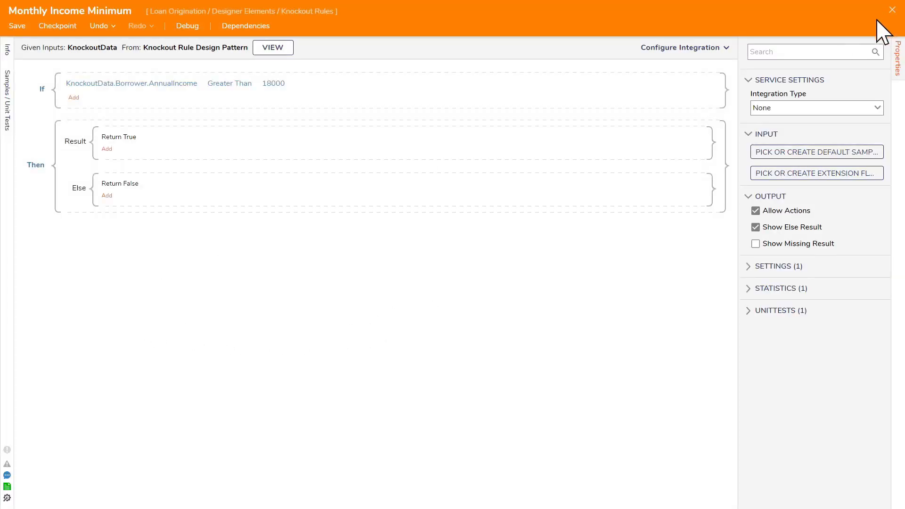
pyautogui.click(893, 10)
# - Browse the Scorecard Rules, Underwriter Tasks, CRM, Loan Processing and My Loan Applications dashboards
pyautogui.click(81, 143)
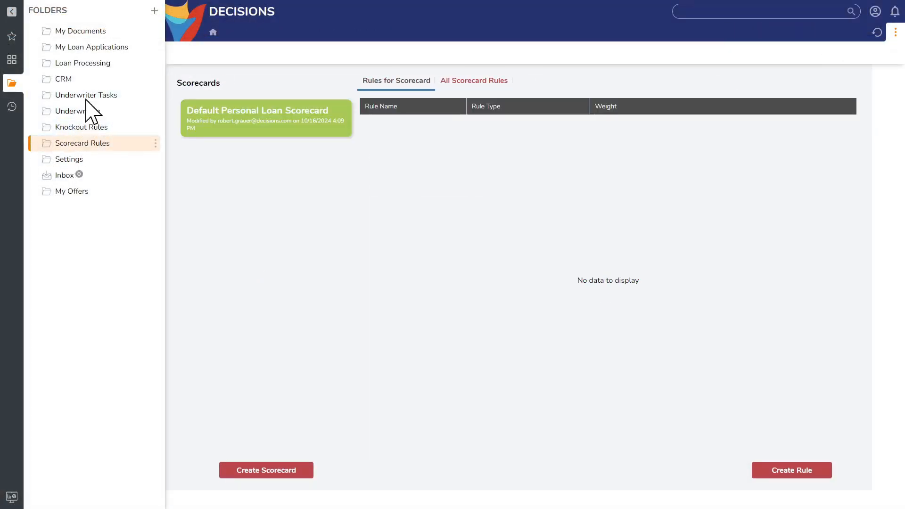
pyautogui.click(87, 97)
pyautogui.click(86, 79)
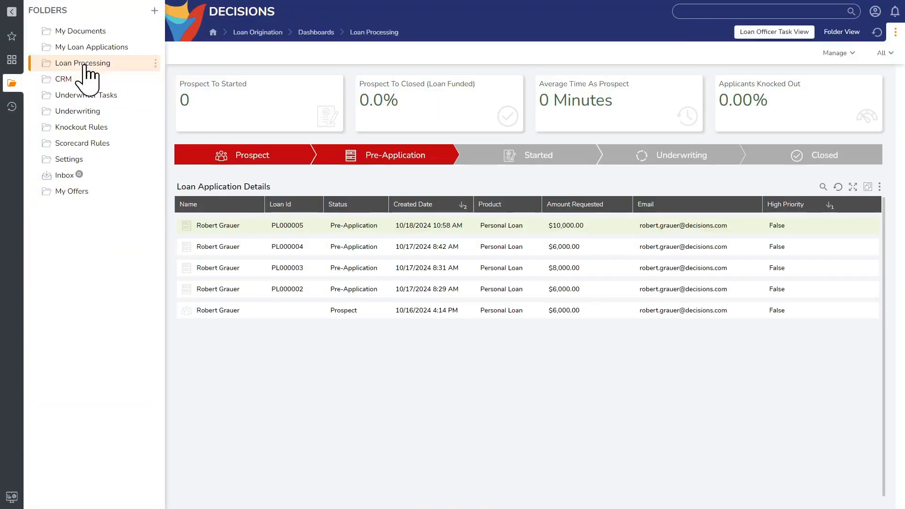
pyautogui.click(85, 64)
pyautogui.click(90, 47)
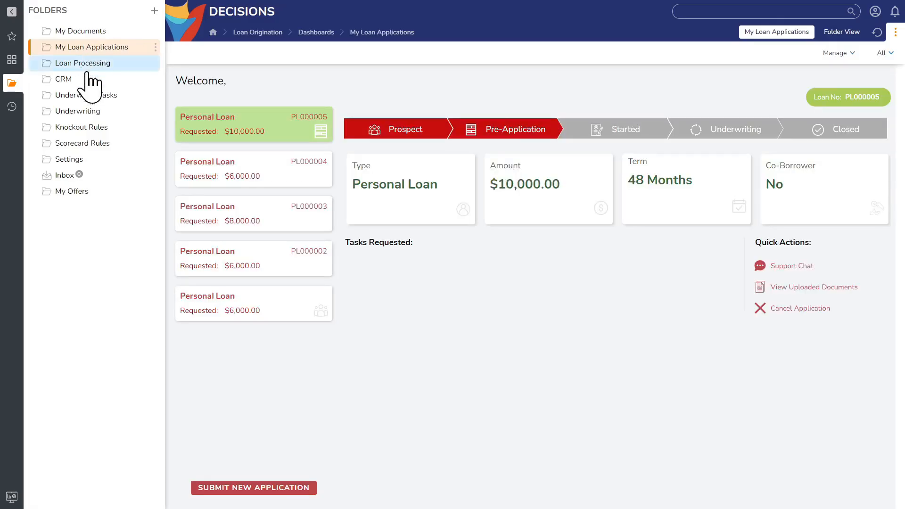
# - Review the Settings Wizard pages from Rule Settings through Integrations, Notifications, Error Handling, Tasking and Terms & Conditions to Permissions
pyautogui.click(75, 160)
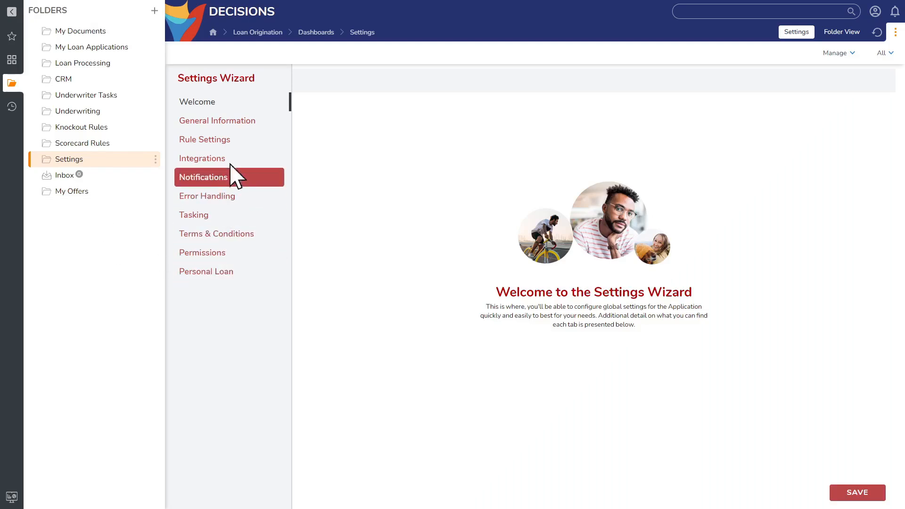
pyautogui.click(229, 143)
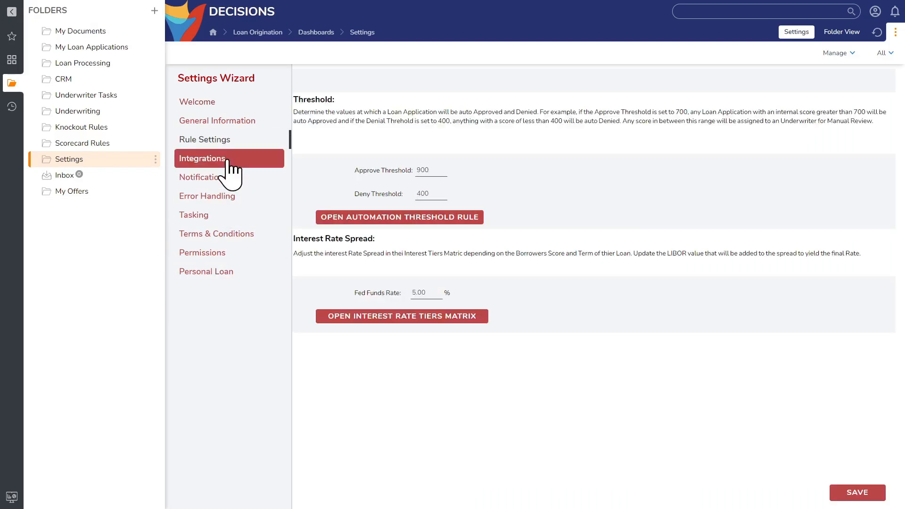
pyautogui.click(227, 161)
pyautogui.click(225, 178)
pyautogui.click(222, 196)
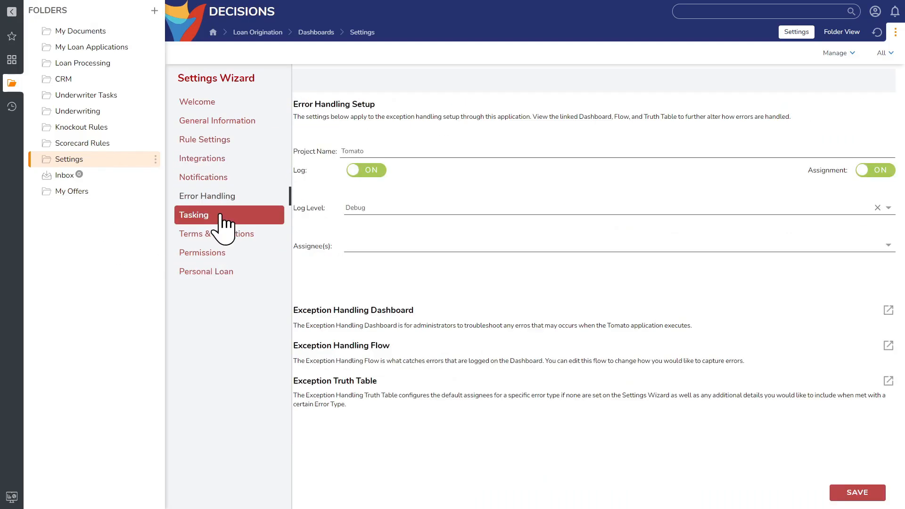
pyautogui.click(220, 214)
pyautogui.click(218, 234)
pyautogui.click(217, 255)
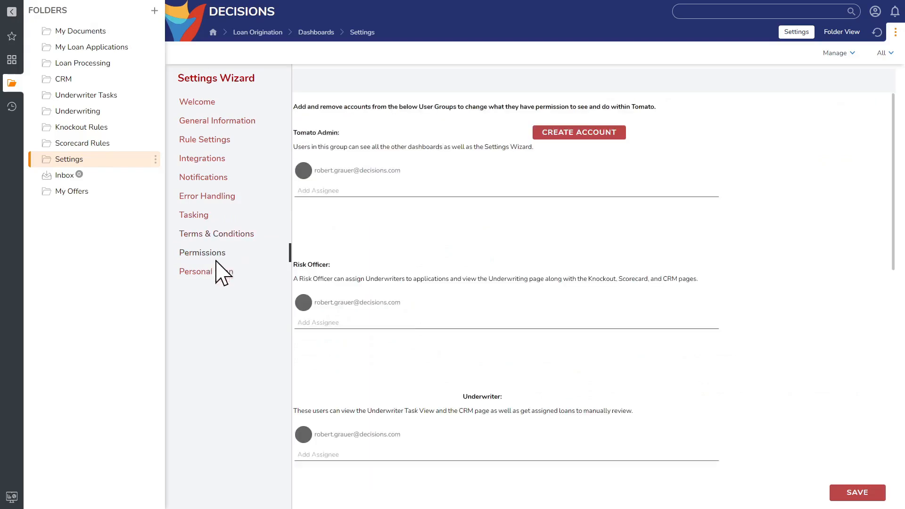
# - View the complete lists of scorecard rules and knockout rules
pyautogui.click(95, 146)
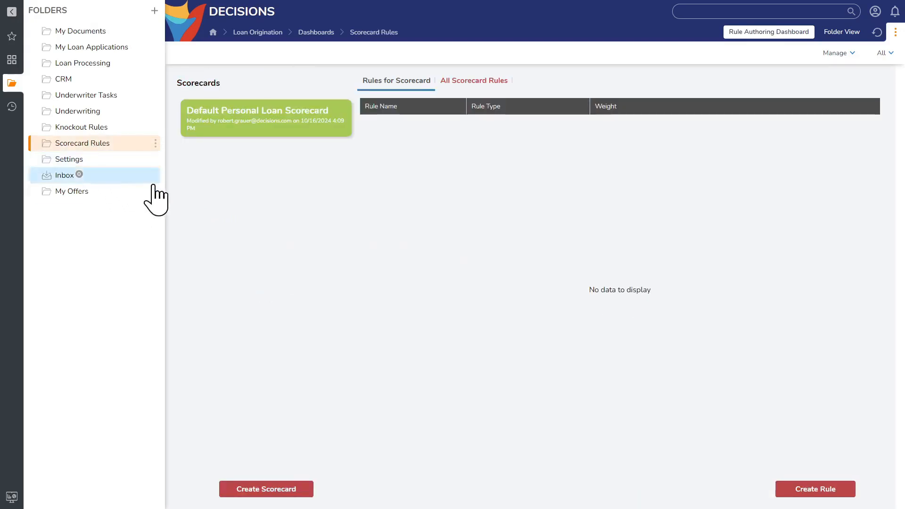
pyautogui.click(471, 81)
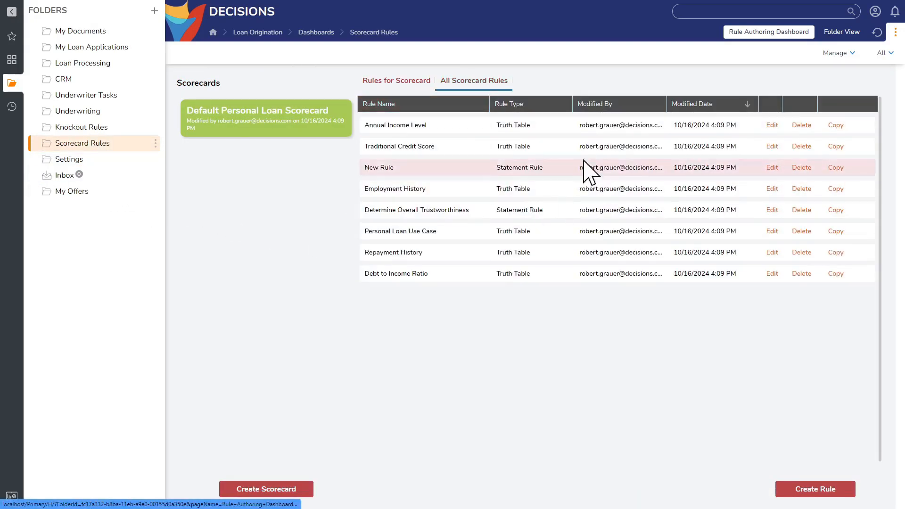
pyautogui.click(79, 128)
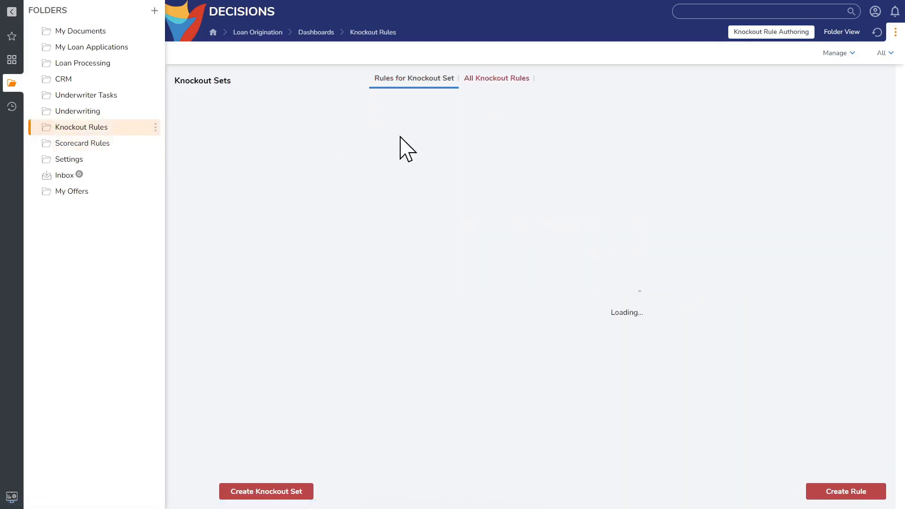
pyautogui.click(493, 79)
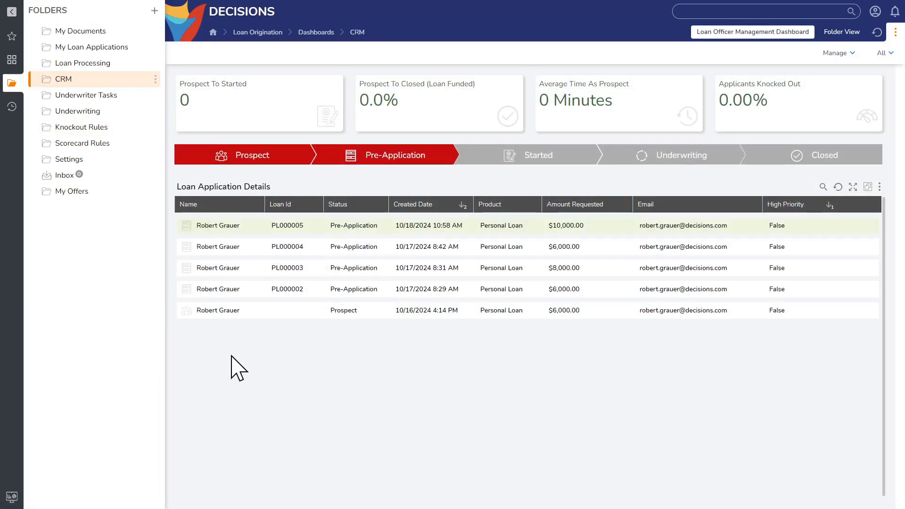
# - Open the application state change for the CRM loan application created 10/17/2024 8:42 AM
pyautogui.rightClick(223, 253)
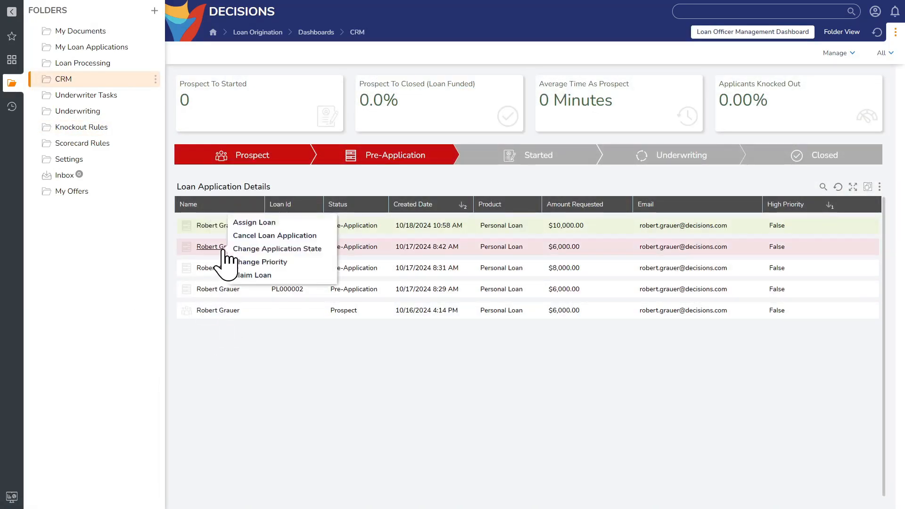
pyautogui.click(273, 249)
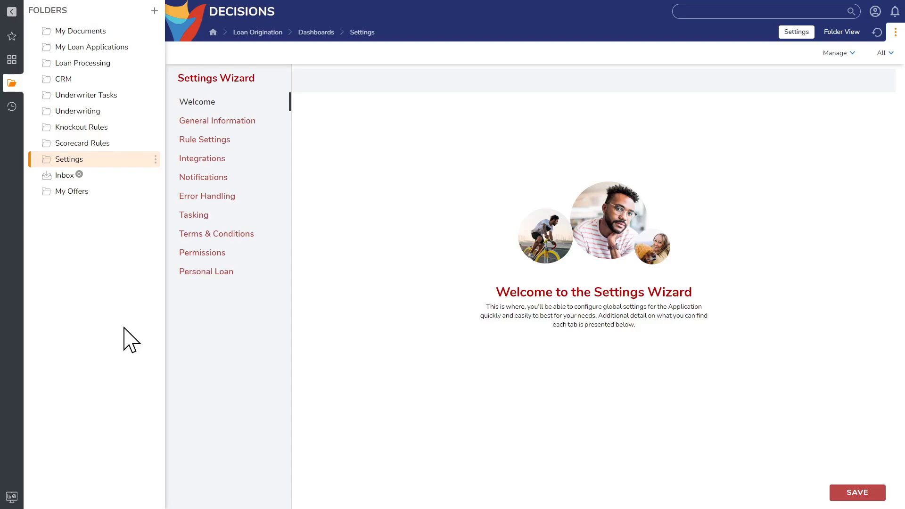
# - View the General Information settings and turn off the Plaid integration
pyautogui.click(258, 124)
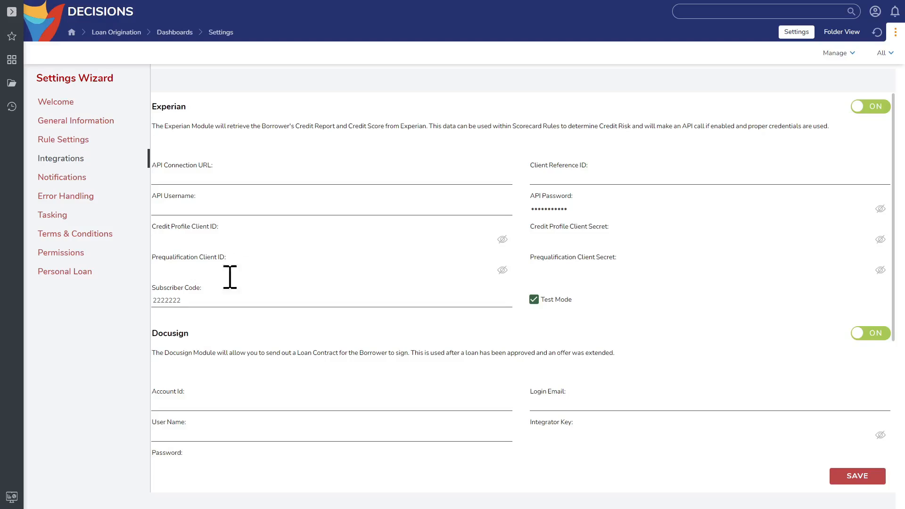
pyautogui.scroll(-3, 301, 337)
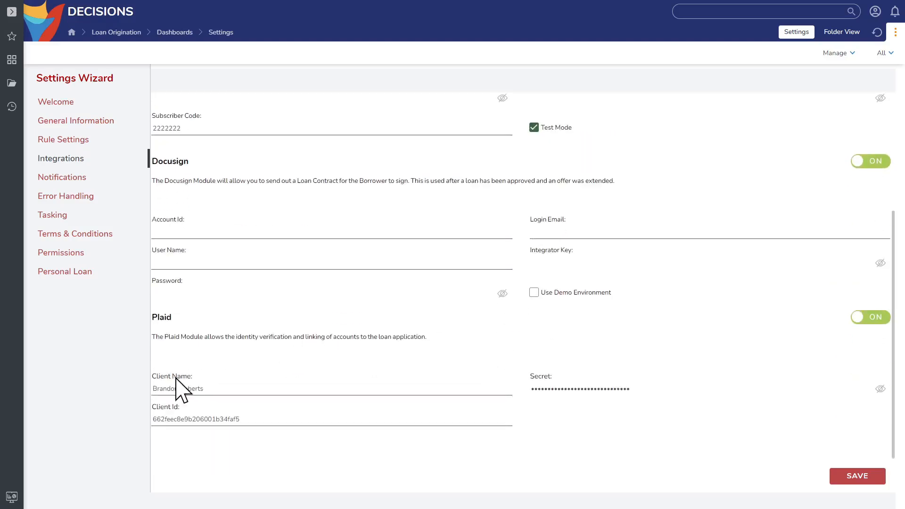
pyautogui.click(867, 321)
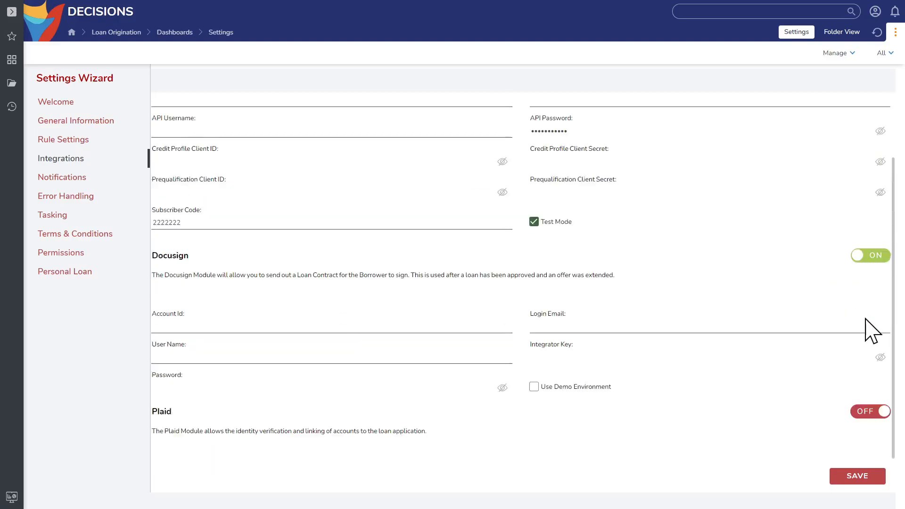
# - Switch the Docusign and Experian integrations off and back on, and save the integration settings
pyautogui.click(868, 259)
pyautogui.click(872, 108)
pyautogui.click(881, 108)
pyautogui.click(879, 329)
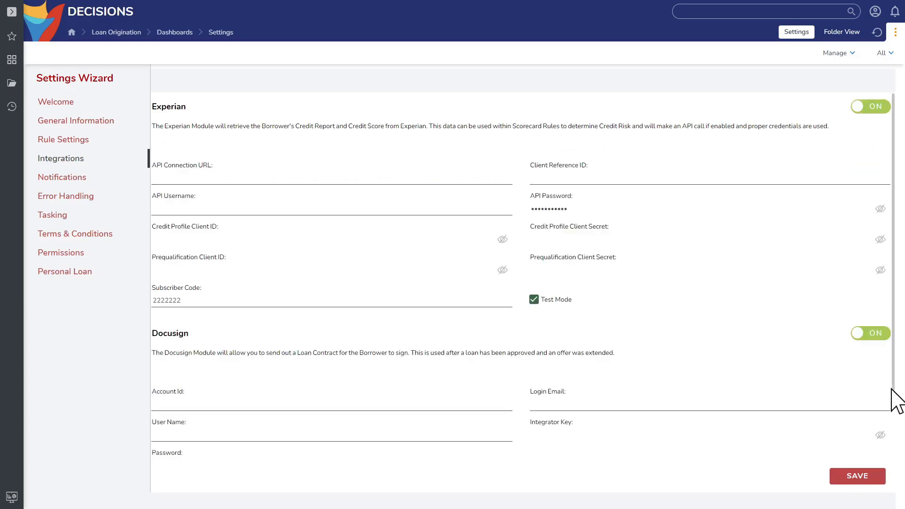
pyautogui.click(858, 480)
# - Open the "Applicant: Need More Information" email template, inspect its message in the Merge Text Editor, and close it without saving
pyautogui.scroll(-10, 293, 306)
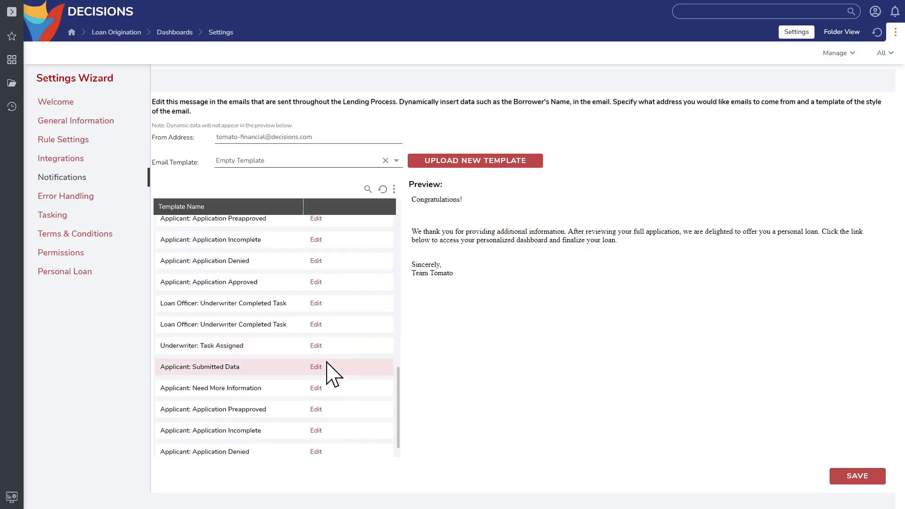
pyautogui.click(316, 389)
pyautogui.click(597, 215)
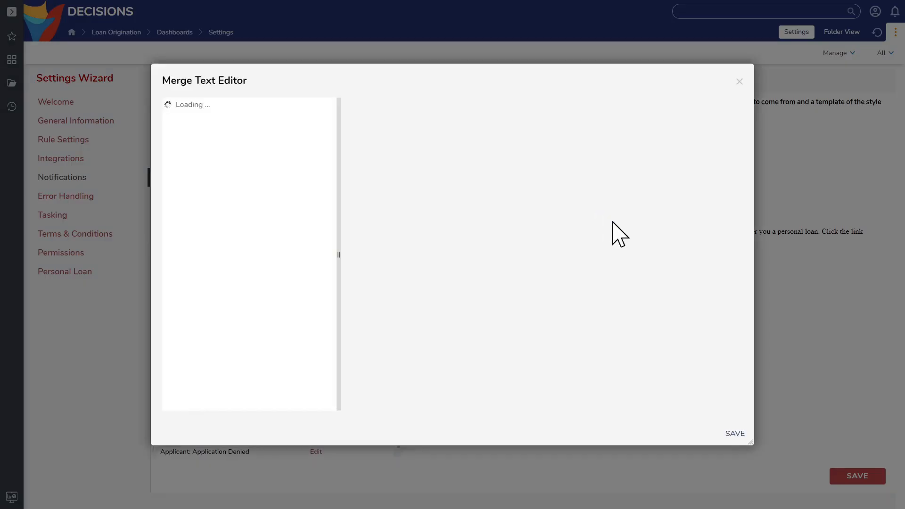
pyautogui.click(740, 81)
pyautogui.click(606, 140)
# - Look through the notification template list and open the upload for a new email template
pyautogui.scroll(-2, 283, 396)
pyautogui.scroll(5, 289, 403)
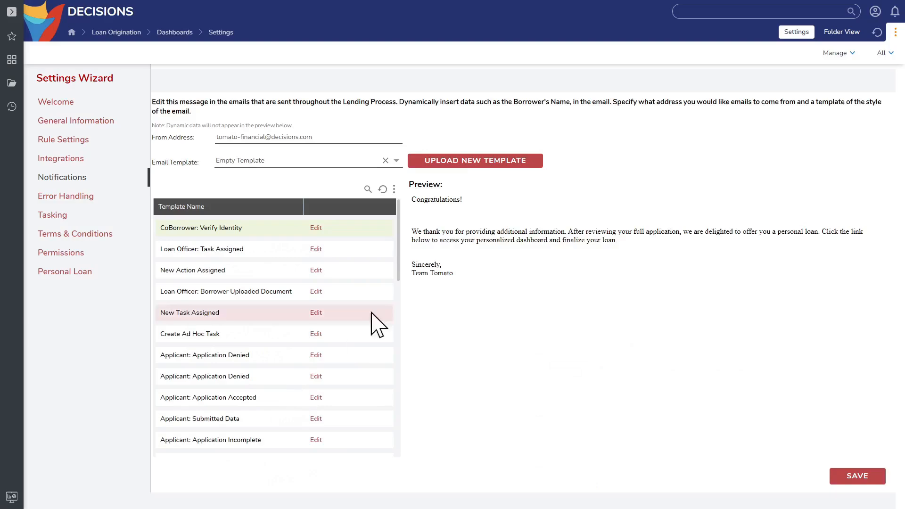
pyautogui.click(485, 163)
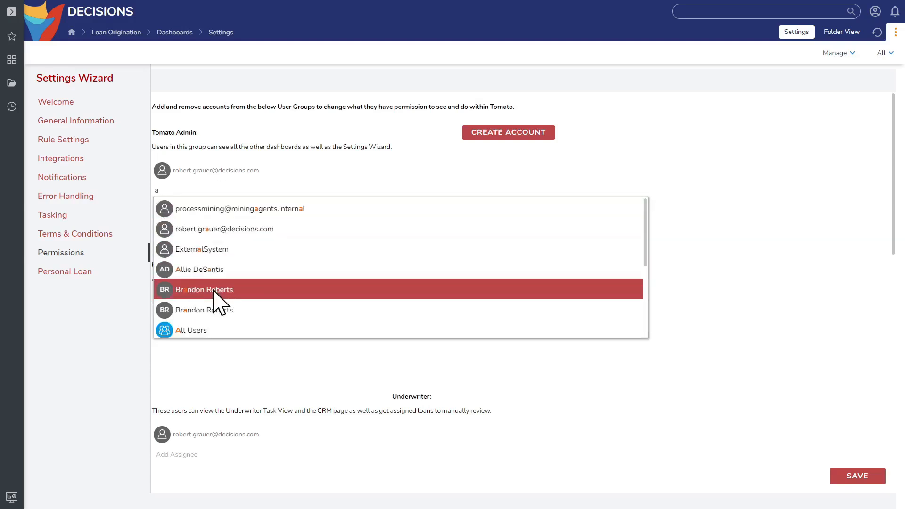
# - Add a matching user to the Tomato Admin group and start creating a new account
pyautogui.click(215, 290)
pyautogui.scroll(-3, 250, 353)
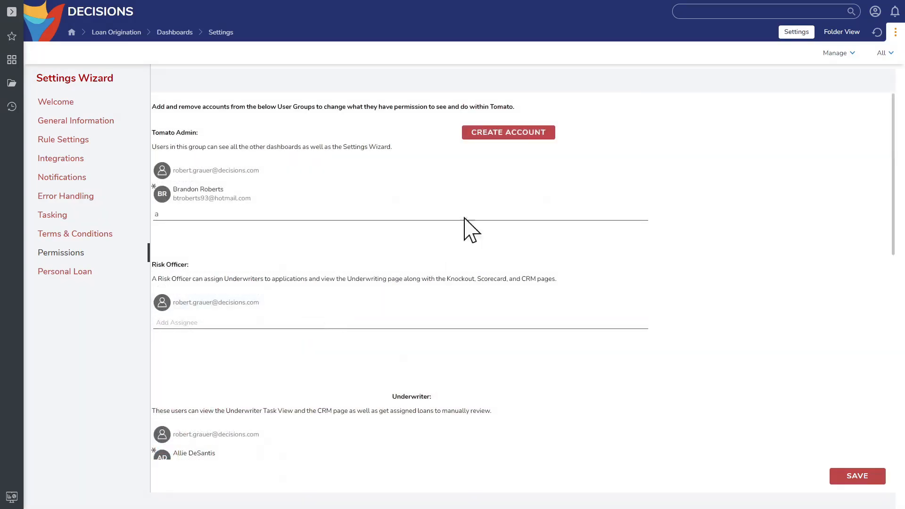
pyautogui.click(500, 134)
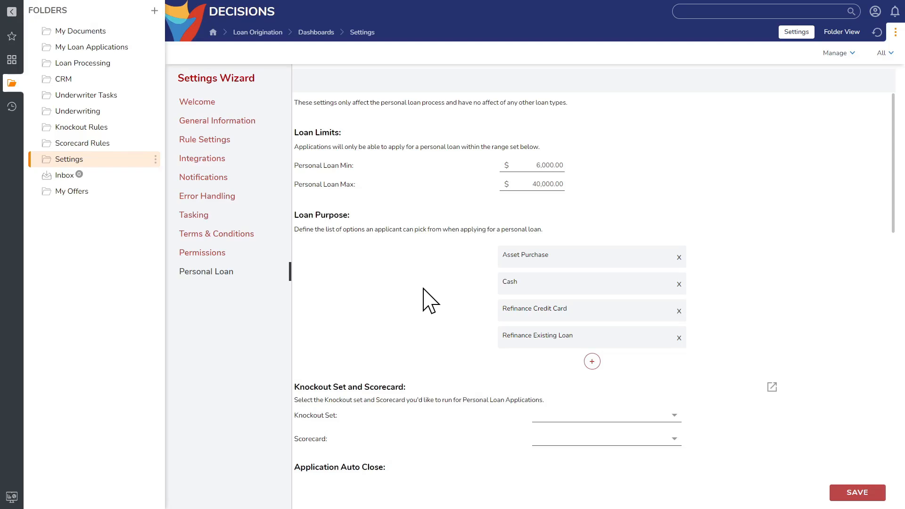
# - Review the Personal Loan settings for loan limits, purposes, knockout set and scorecard, auto close and the APR truth table
pyautogui.scroll(-3, 426, 293)
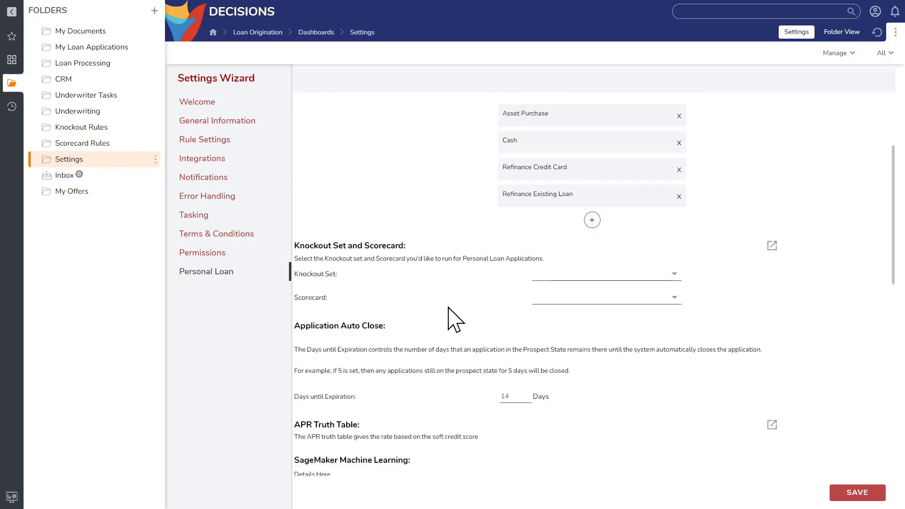
pyautogui.scroll(-5, 453, 316)
pyautogui.scroll(-6, 500, 340)
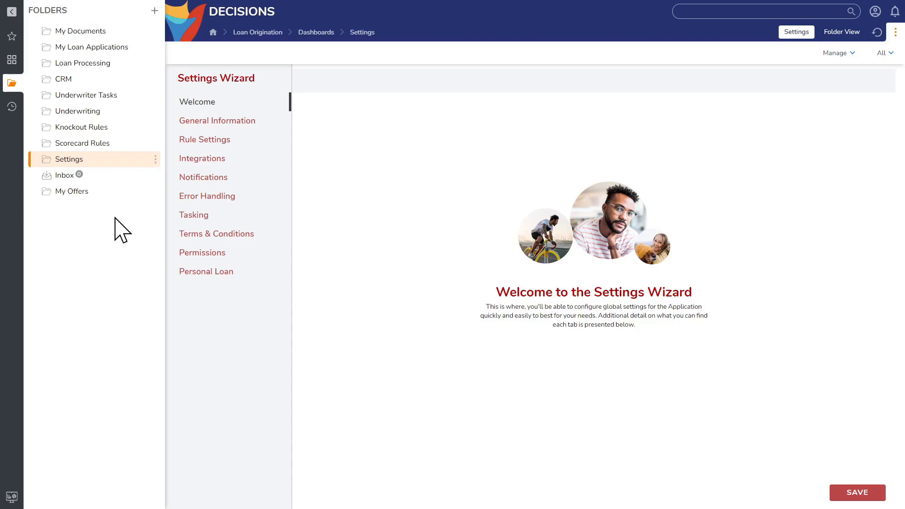
# - View the My Loan Applications and Underwriting dashboards
pyautogui.click(94, 47)
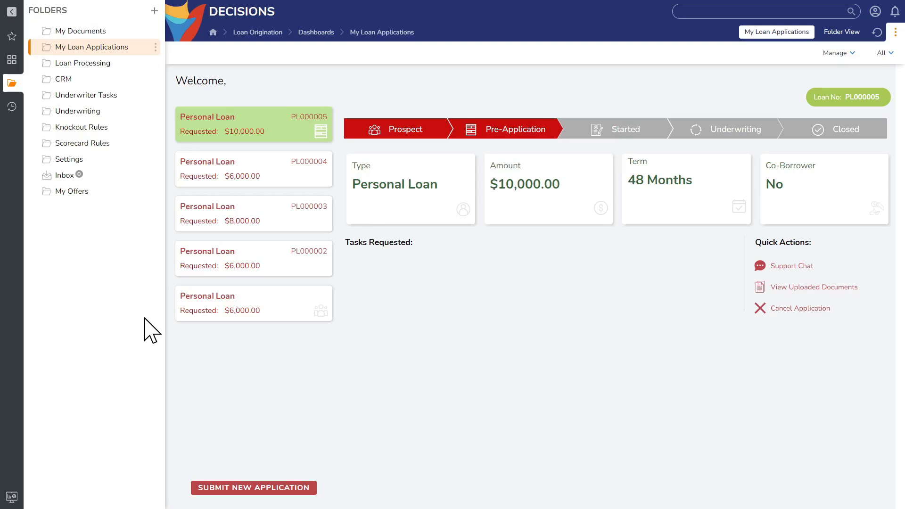
pyautogui.click(91, 114)
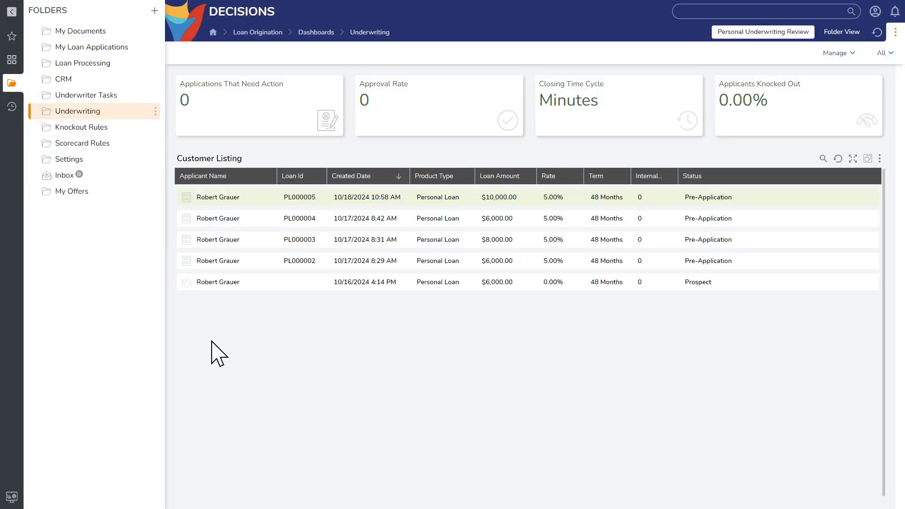
# - View the actions available for a loan in the underwriting customer listing, the Underwriter Tasks dashboard and all knockout rules
pyautogui.rightClick(216, 243)
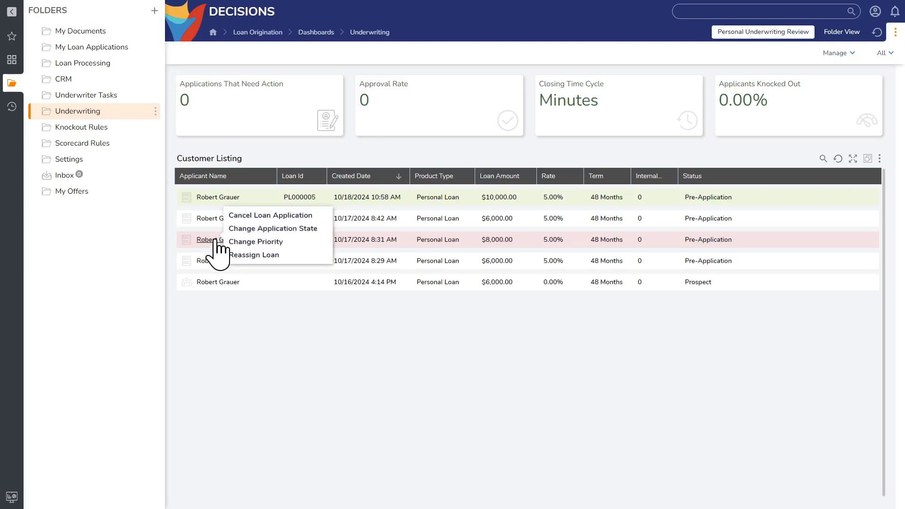
pyautogui.click(99, 96)
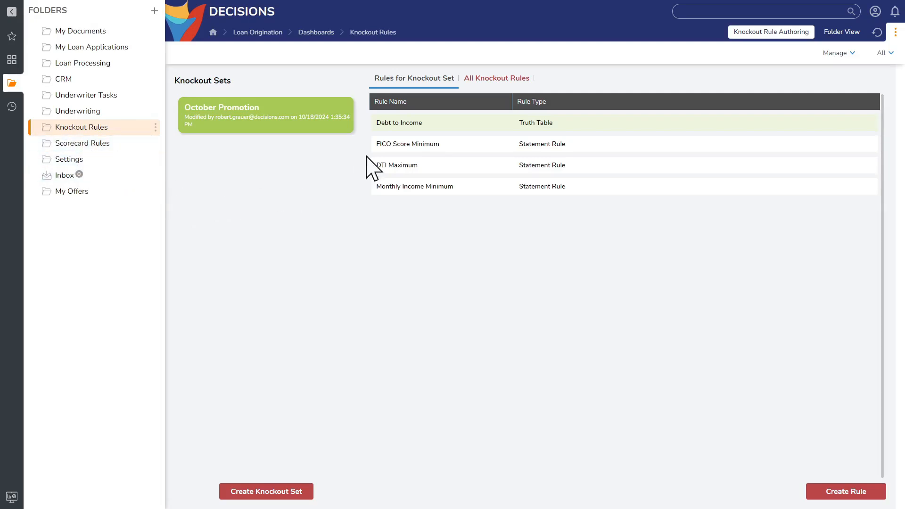
pyautogui.click(490, 79)
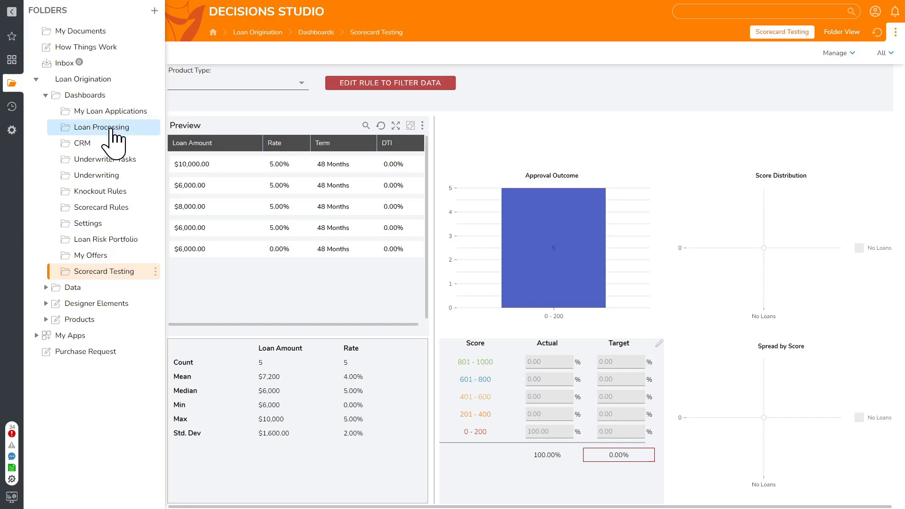
# - Review the Loan Processing, Loan Risk Portfolio and Scorecard Testing dashboards, including the portfolio's product filter and the approval outcome chart
pyautogui.click(107, 127)
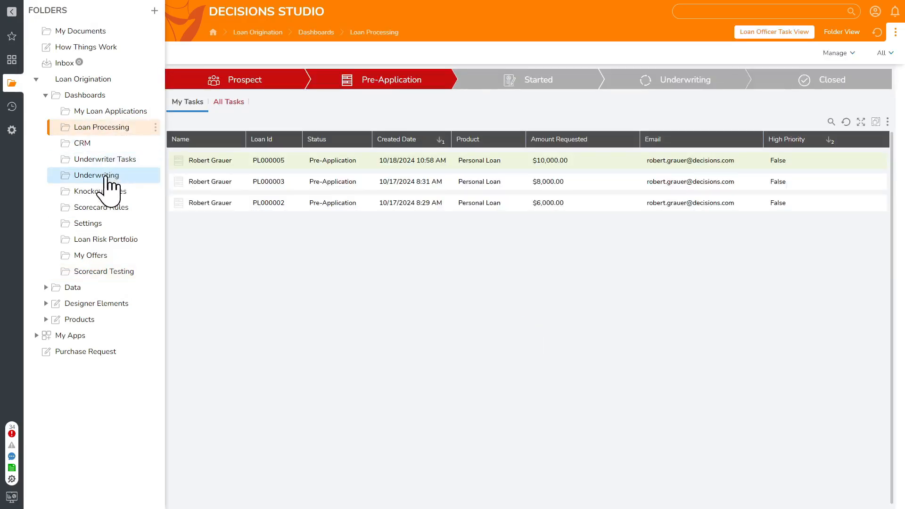
pyautogui.click(110, 241)
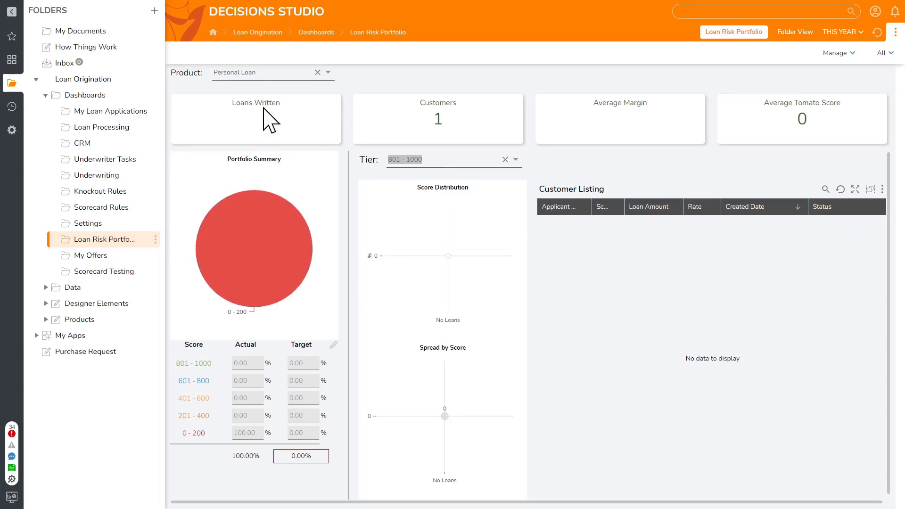
pyautogui.click(328, 72)
pyautogui.click(368, 206)
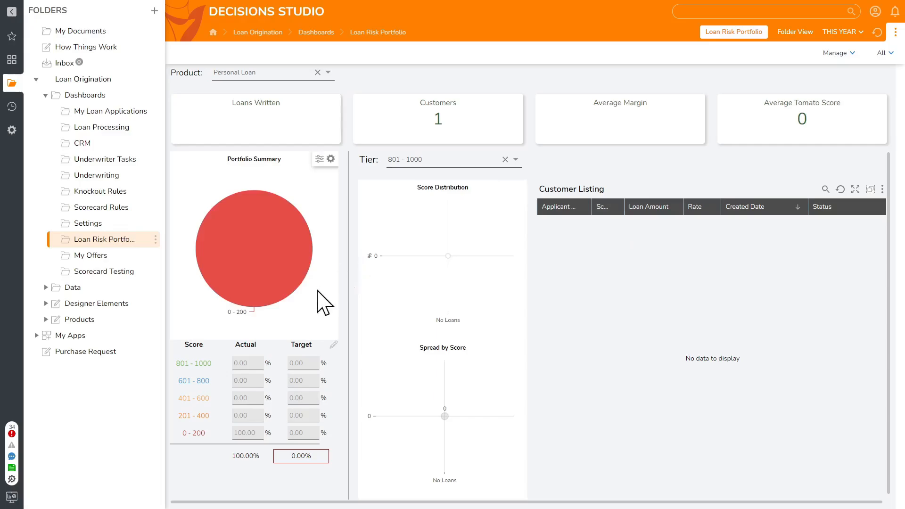
pyautogui.click(117, 273)
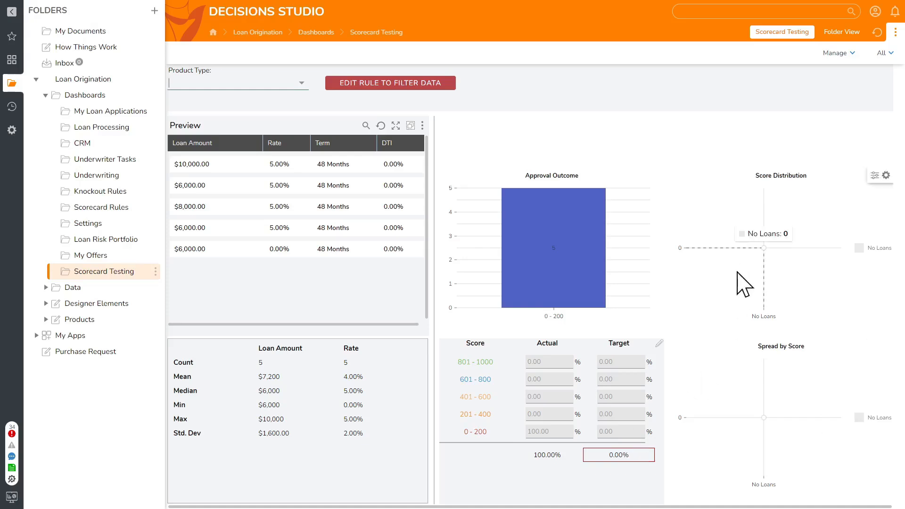
pyautogui.moveTo(566, 292)
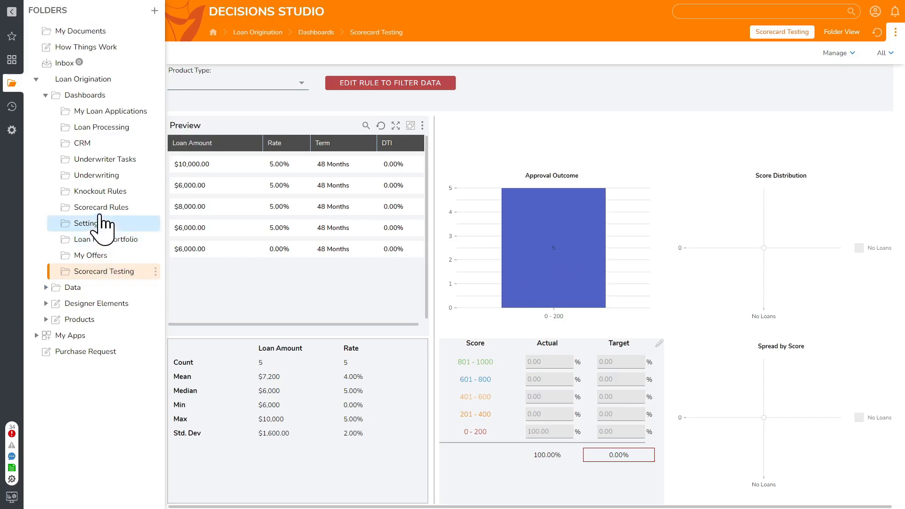
# - From the Scorecard Rules dashboard, create a scorecard named November Scorecard Rules with the product type Personal Loan
pyautogui.click(118, 210)
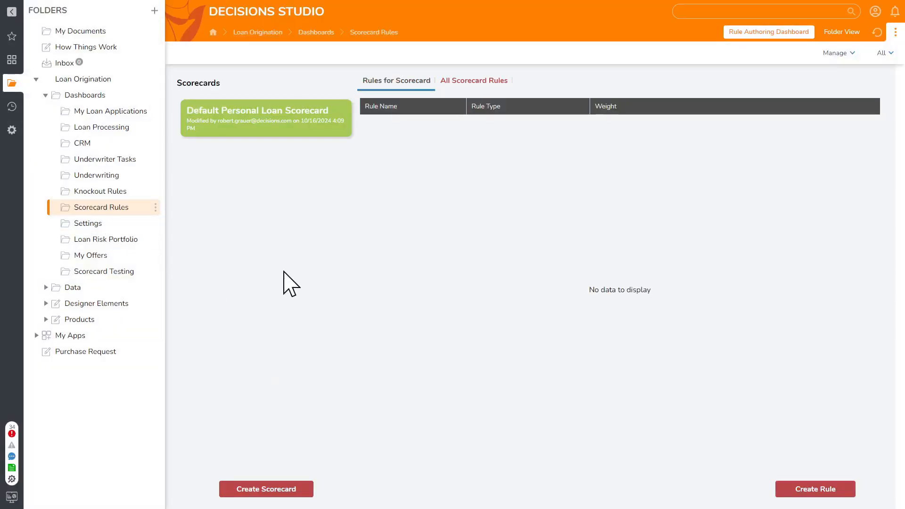
pyautogui.click(473, 81)
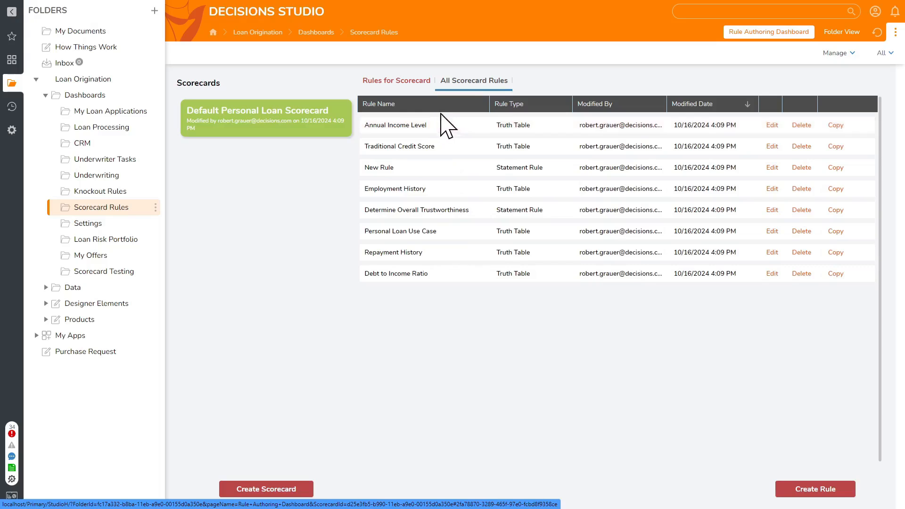
pyautogui.click(276, 491)
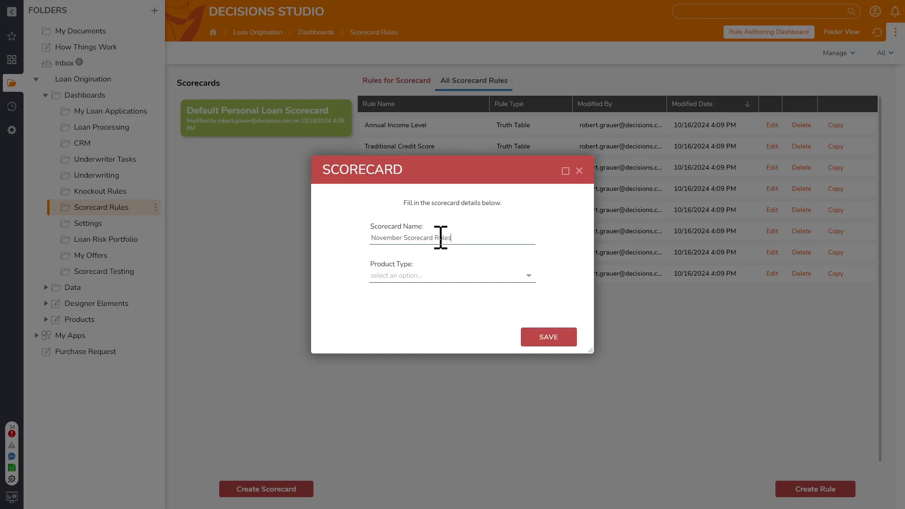
pyautogui.click(527, 277)
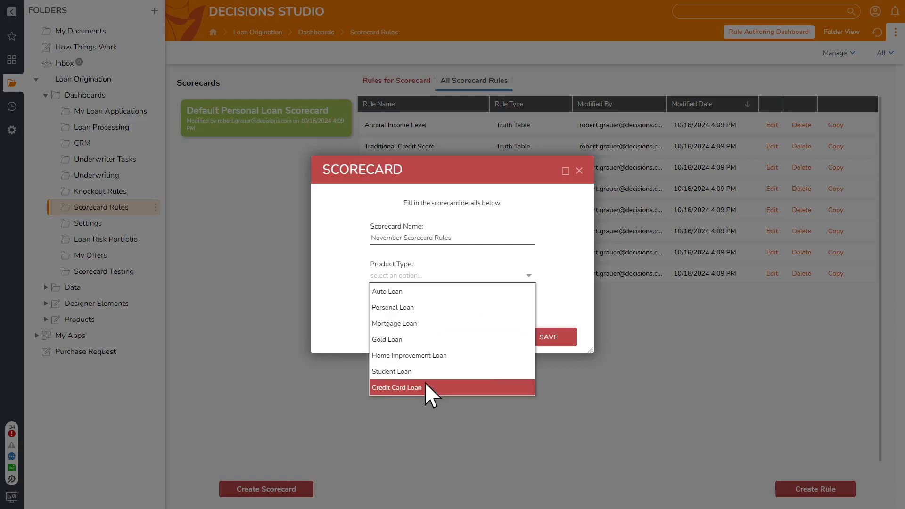
pyautogui.click(426, 312)
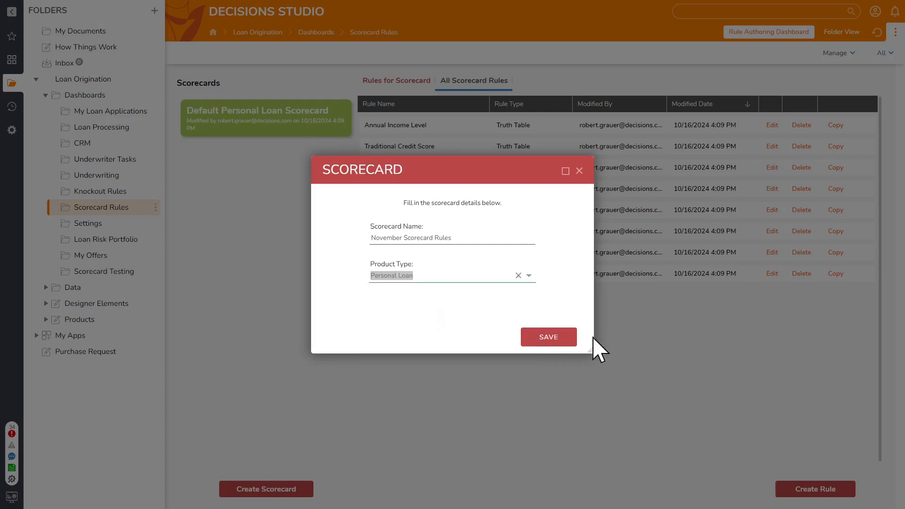
pyautogui.click(551, 341)
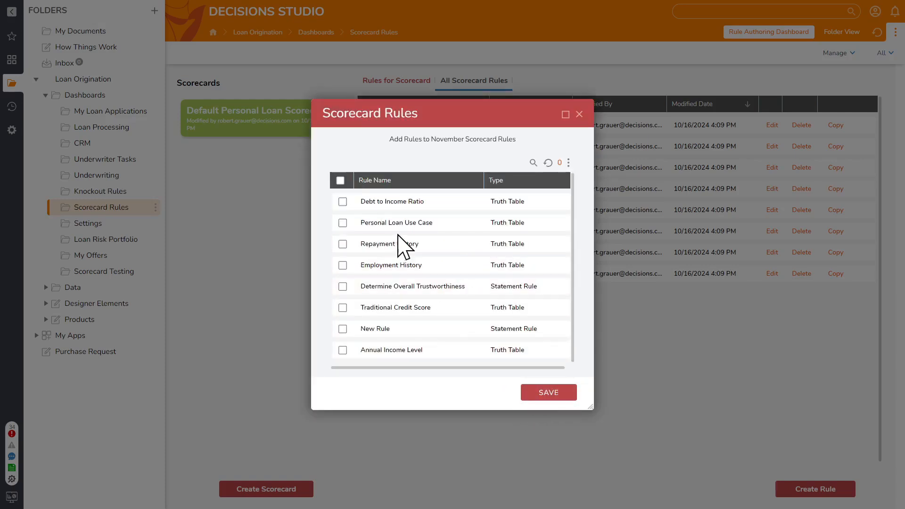
# - Add every listed rule except Traditional Credit Score and New Rule to the November Scorecard Rules scorecard and save the selection
pyautogui.moveTo(426, 124); pyautogui.dragTo(261, 221)
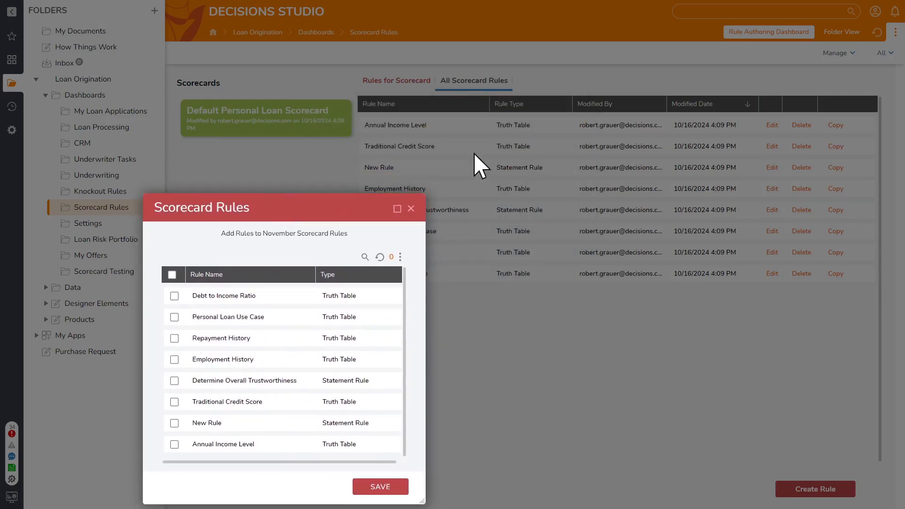
pyautogui.moveTo(324, 217); pyautogui.dragTo(493, 139)
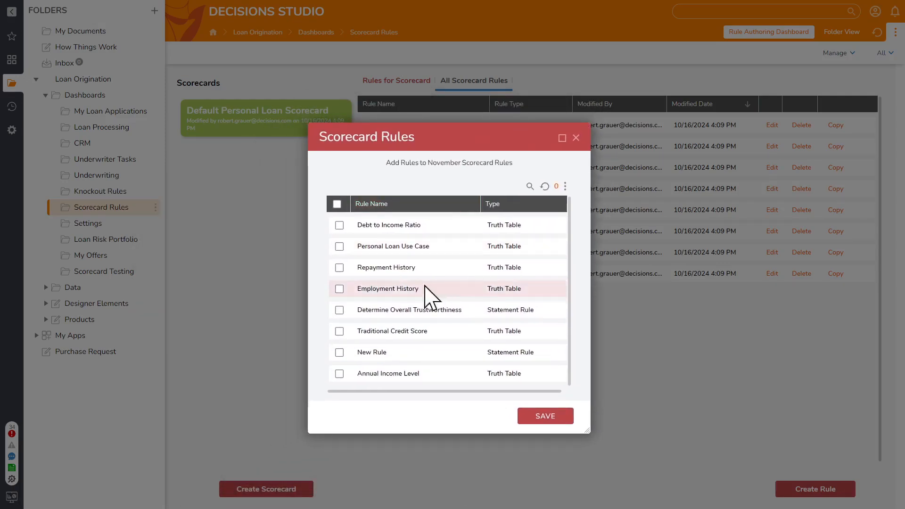
pyautogui.click(340, 371)
pyautogui.click(340, 350)
pyautogui.click(340, 328)
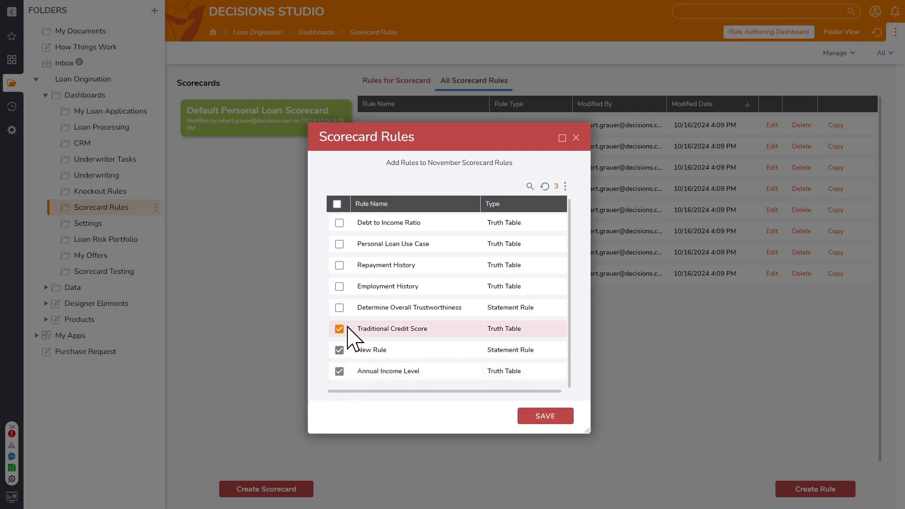
pyautogui.click(337, 204)
pyautogui.click(338, 204)
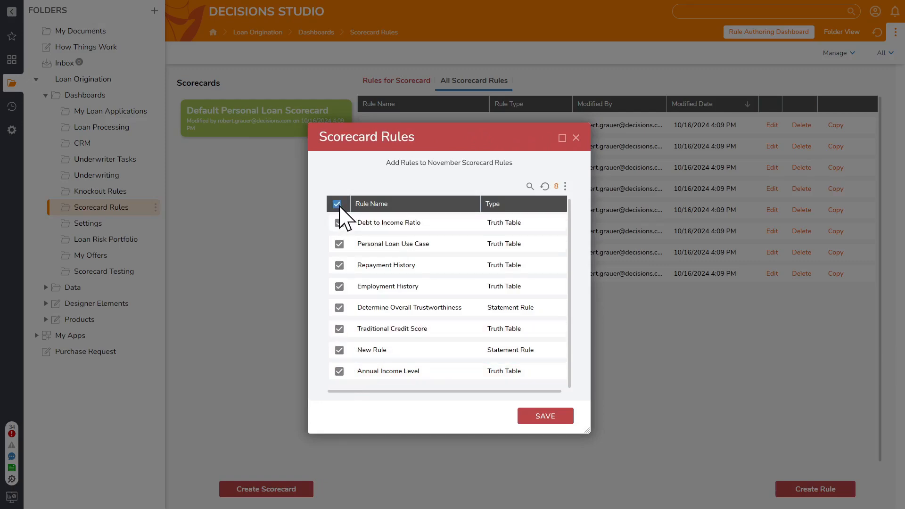
pyautogui.click(338, 204)
pyautogui.click(337, 204)
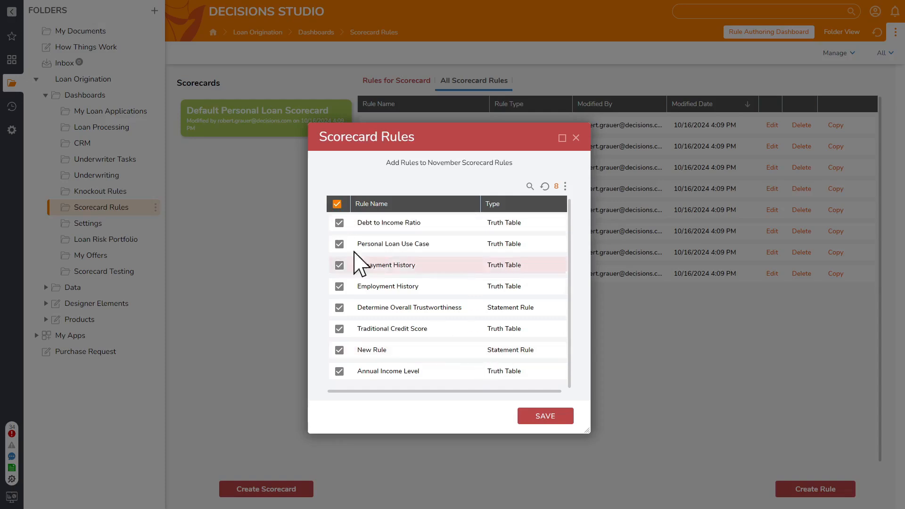
pyautogui.click(340, 351)
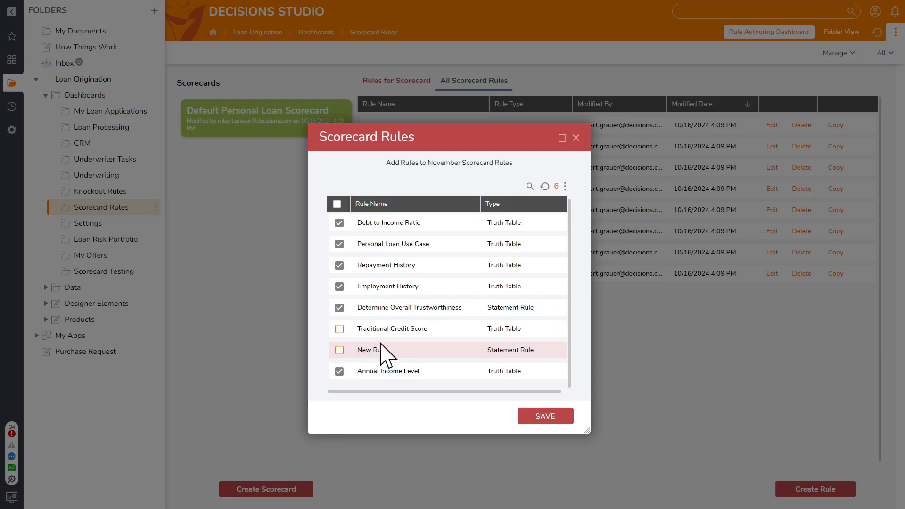
pyautogui.click(547, 416)
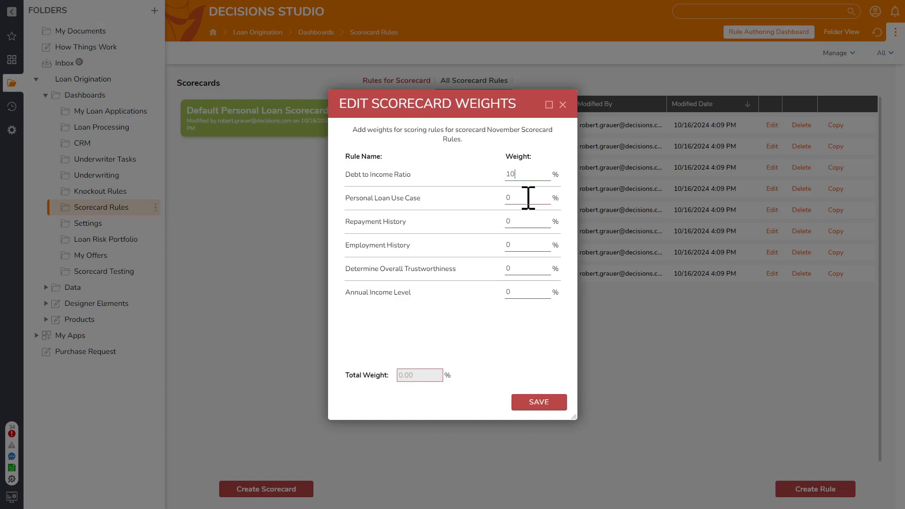
# - Weight Employment History 25%, Determine Overall Trustworthiness 35% and the other four rules 10% each, save the scorecard and display its available actions
pyautogui.write('10')
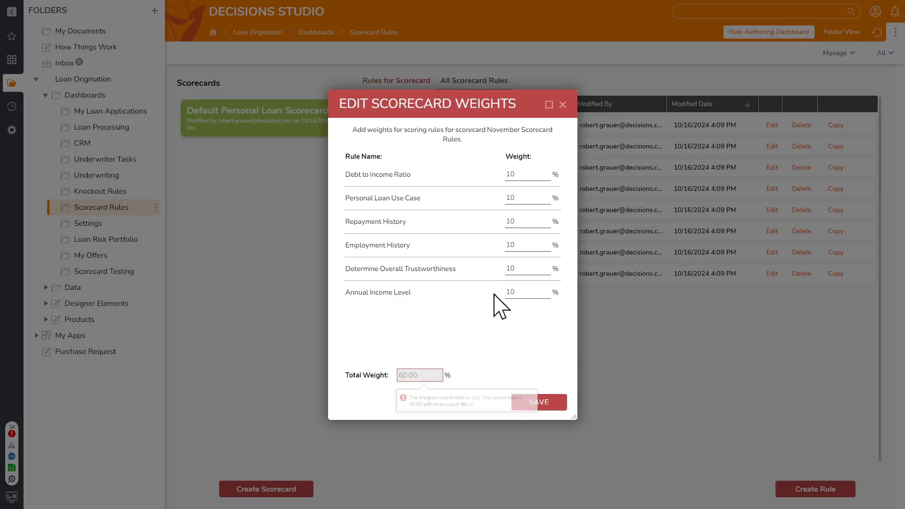
pyautogui.moveTo(426, 375)
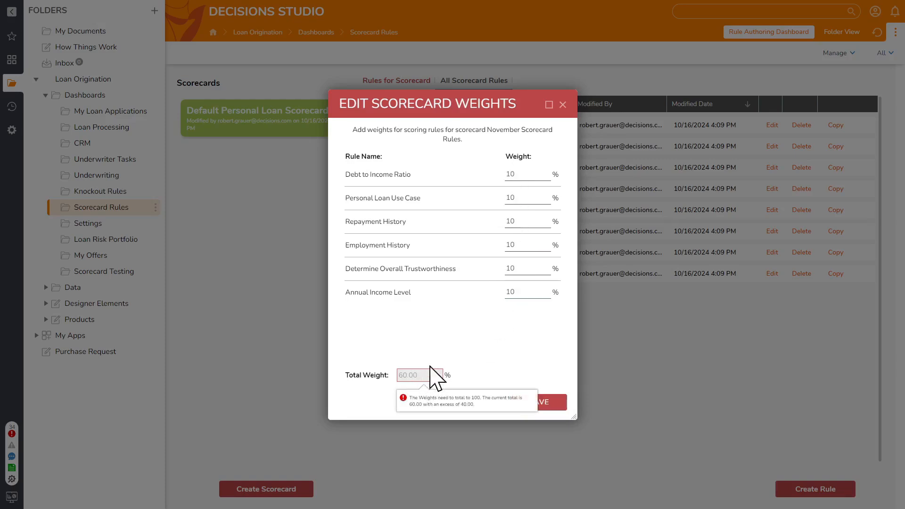
pyautogui.doubleClick(516, 246)
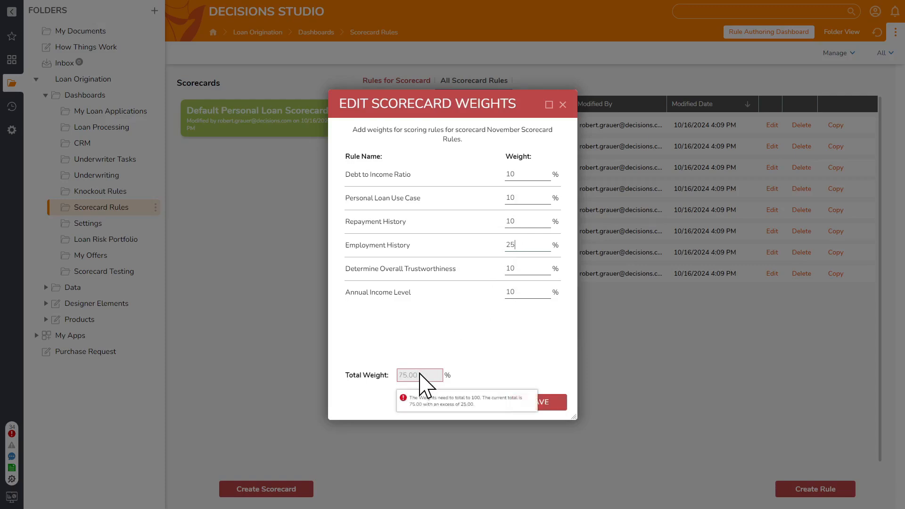
pyautogui.doubleClick(527, 270)
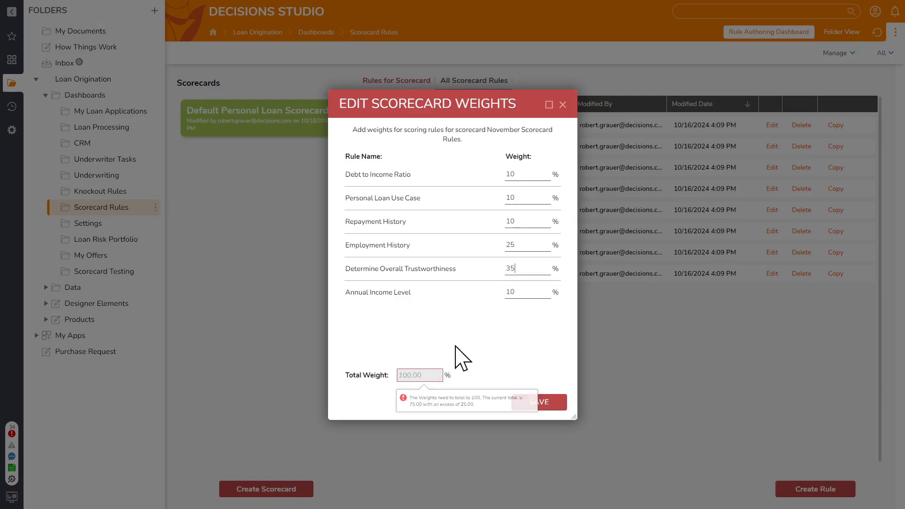
pyautogui.click(530, 403)
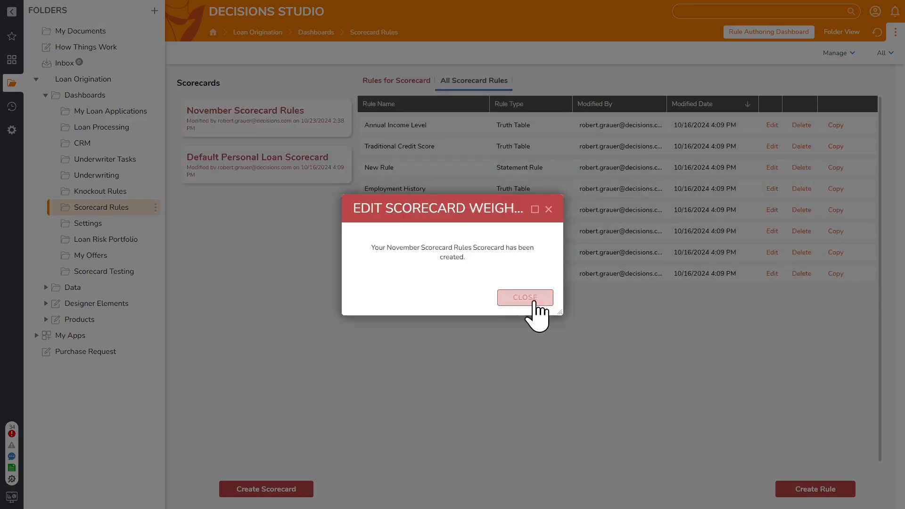
pyautogui.click(535, 302)
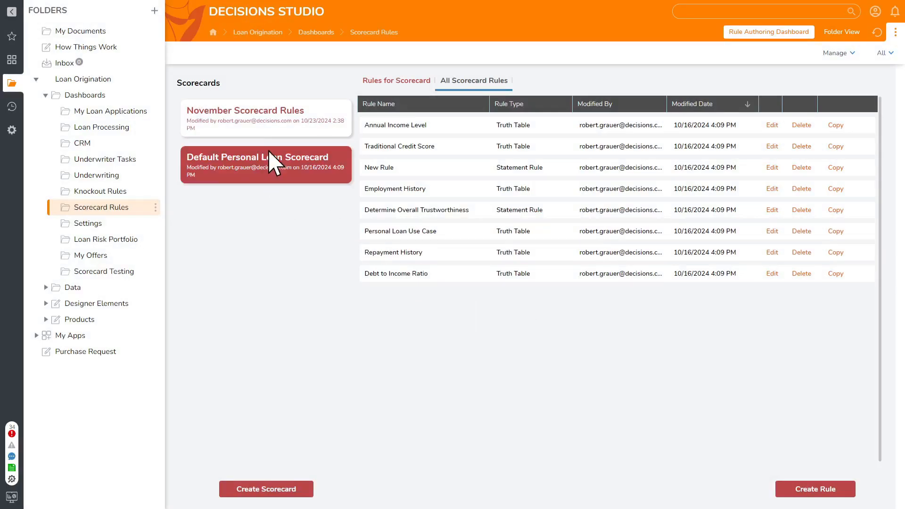
pyautogui.rightClick(269, 125)
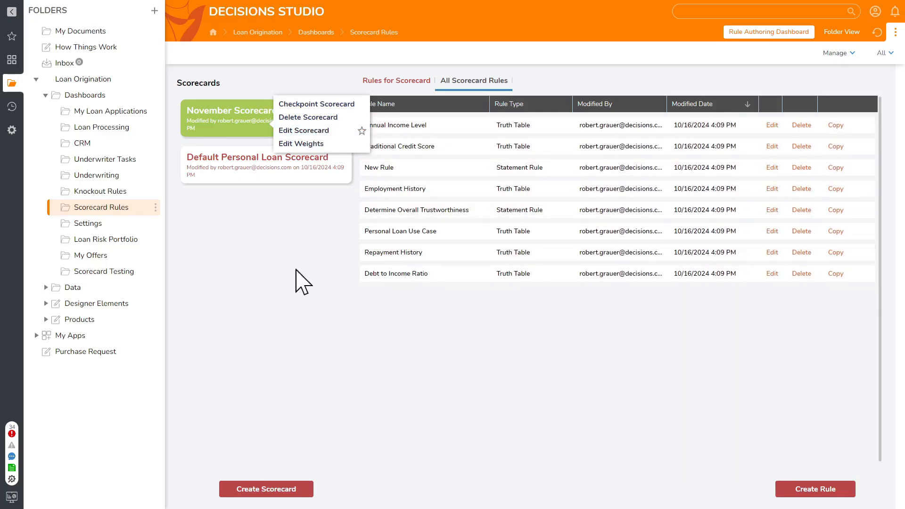
# - Assign November Scorecard Rules as the scorecard in the Personal Loan settings and save the settings
pyautogui.click(112, 226)
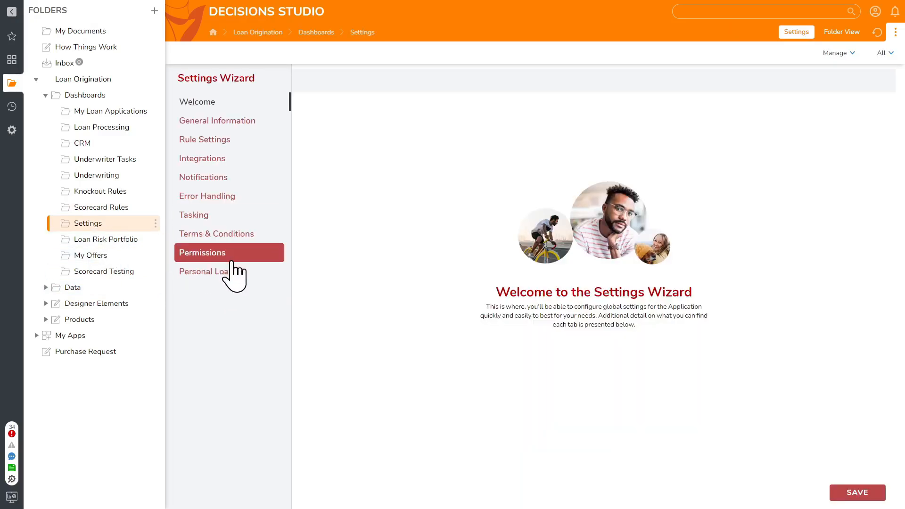
pyautogui.click(222, 140)
pyautogui.click(264, 272)
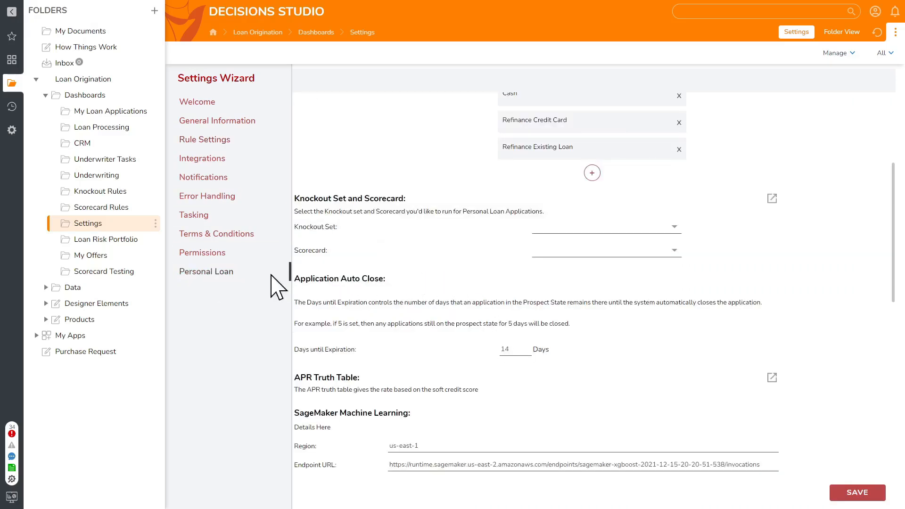
pyautogui.click(673, 251)
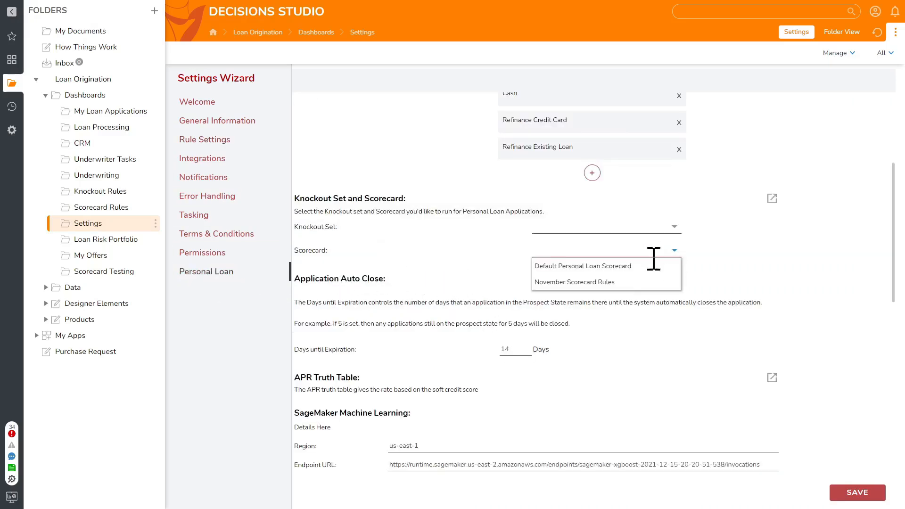
pyautogui.click(604, 282)
pyautogui.click(854, 492)
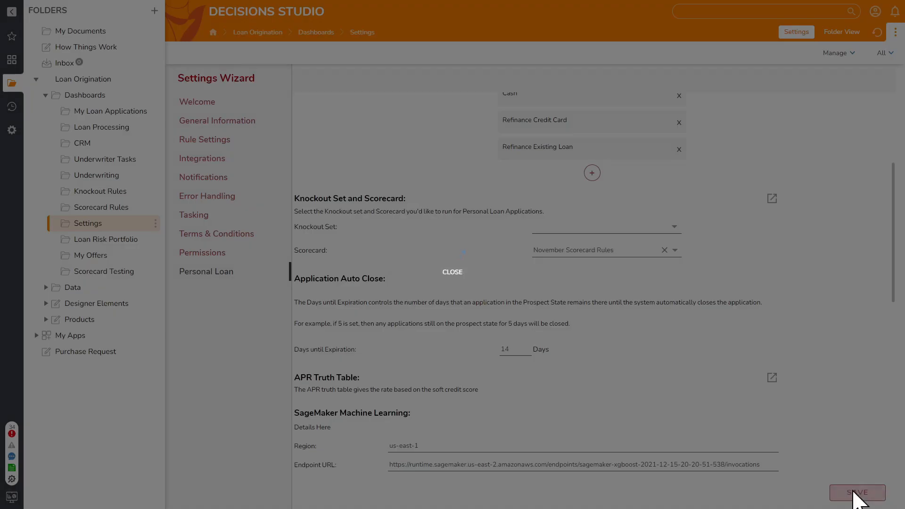
pyautogui.click(478, 310)
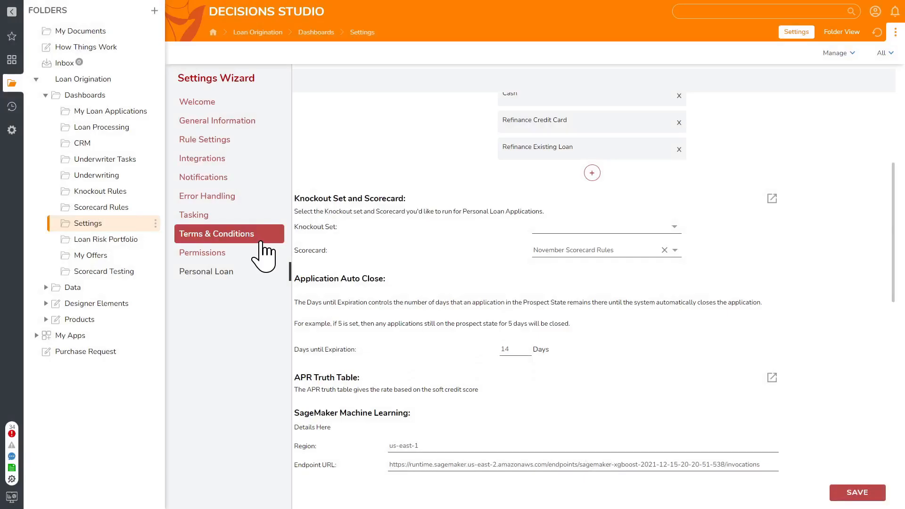
# - View the Scorecard Rules dashboard and the knockout sets on the Knockout Rules dashboard
pyautogui.click(106, 208)
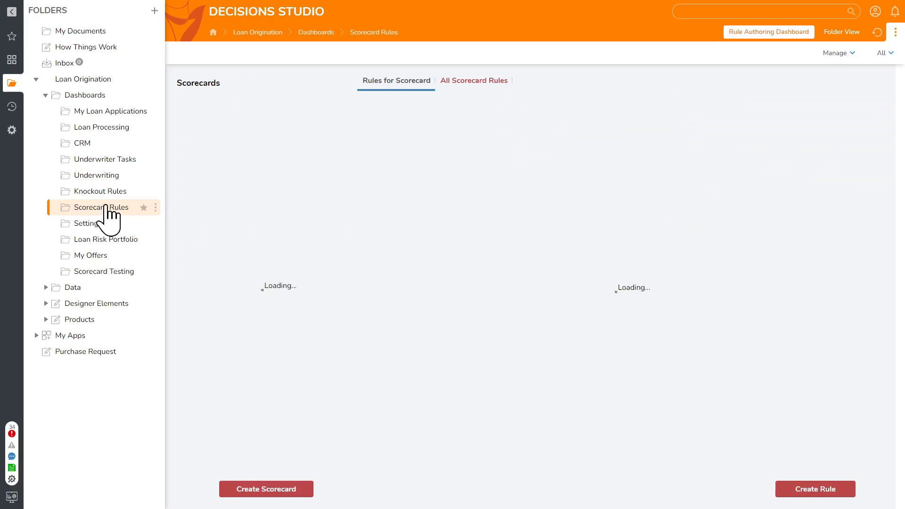
pyautogui.click(106, 194)
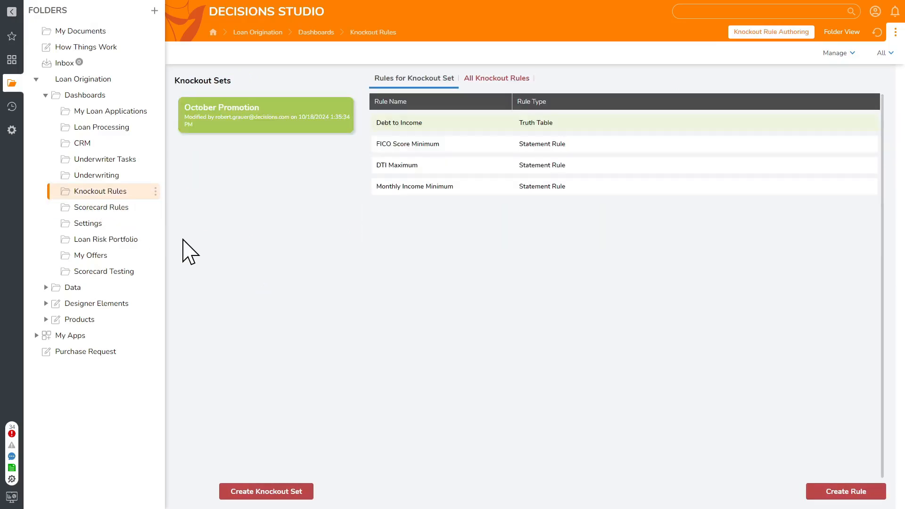
# - Display all knockout rules and review the rule types offered for a new loan rule, closing the form without saving
pyautogui.click(390, 121)
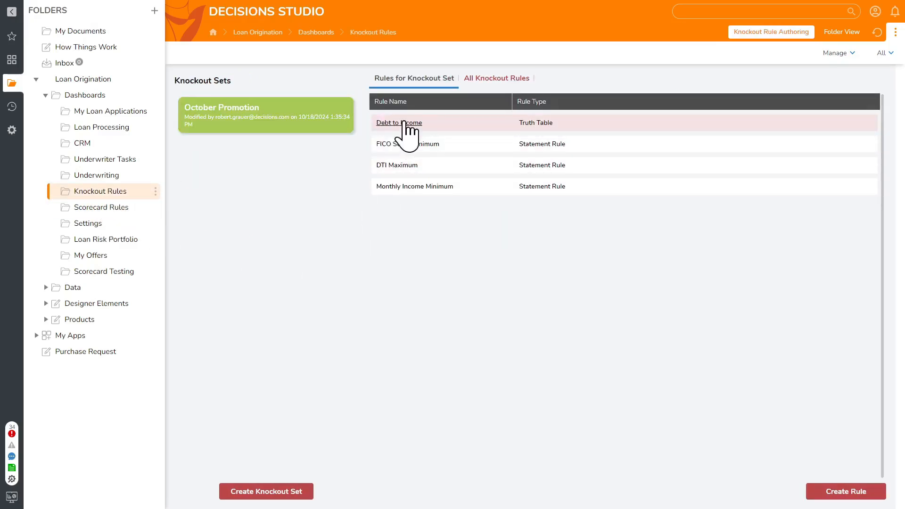
pyautogui.click(496, 80)
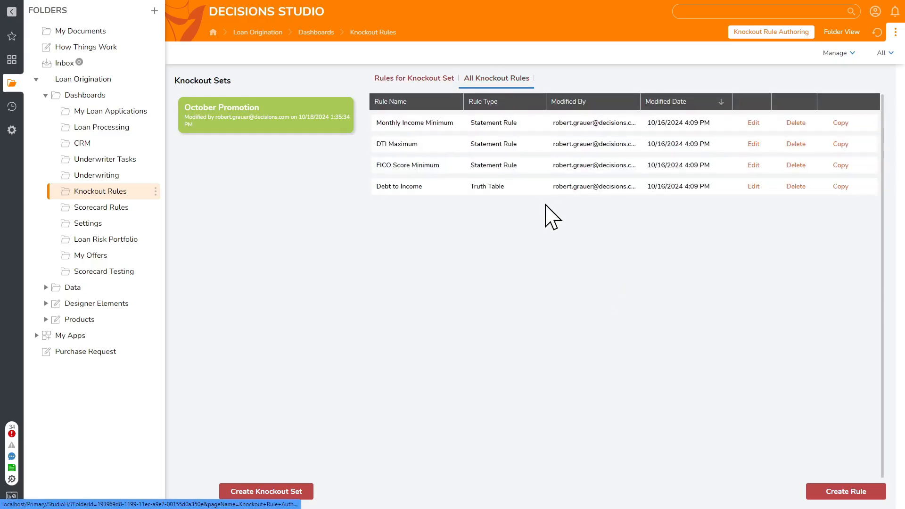
pyautogui.click(852, 493)
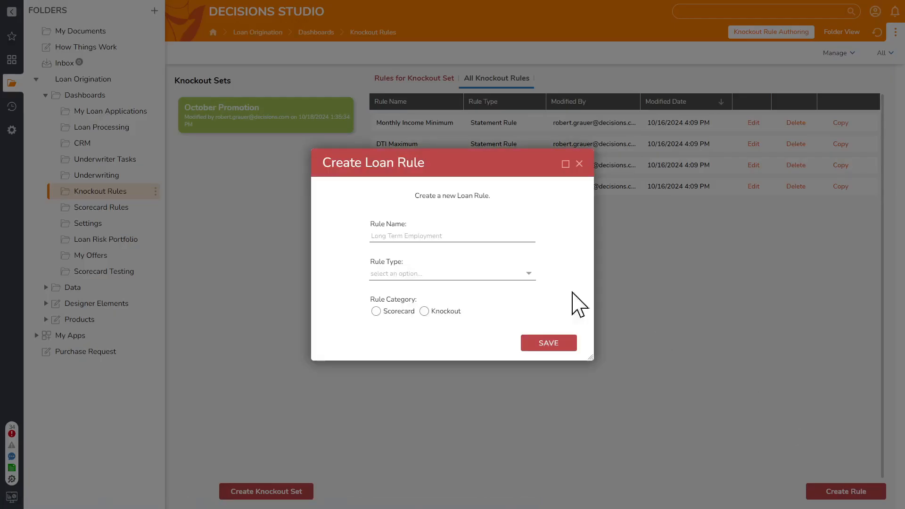
pyautogui.click(527, 275)
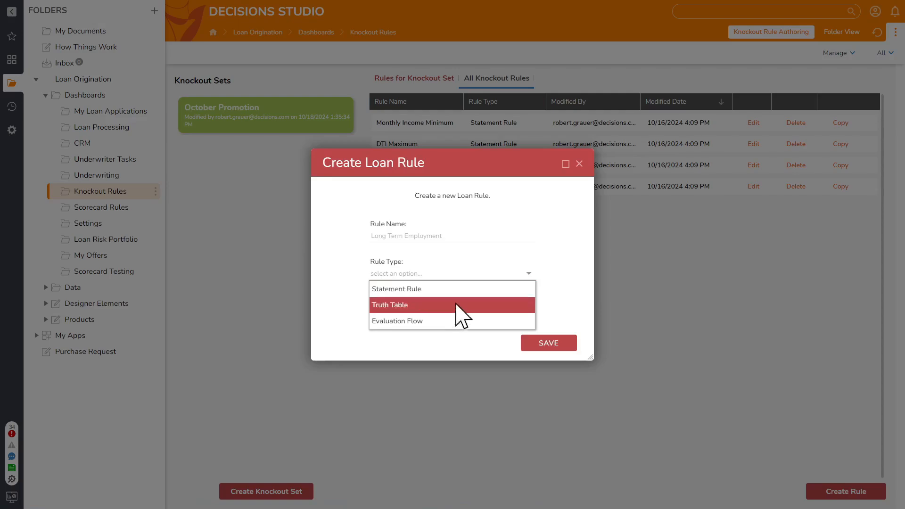
pyautogui.click(526, 270)
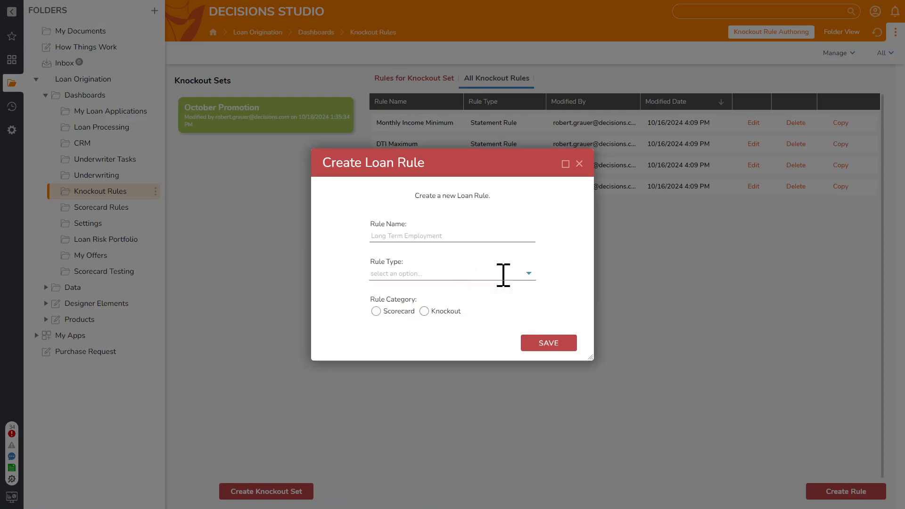
pyautogui.click(527, 278)
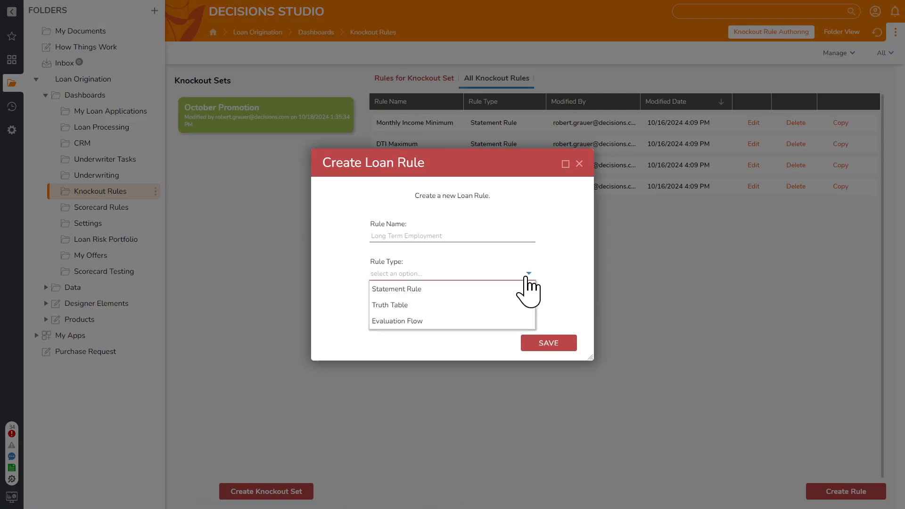
pyautogui.click(562, 286)
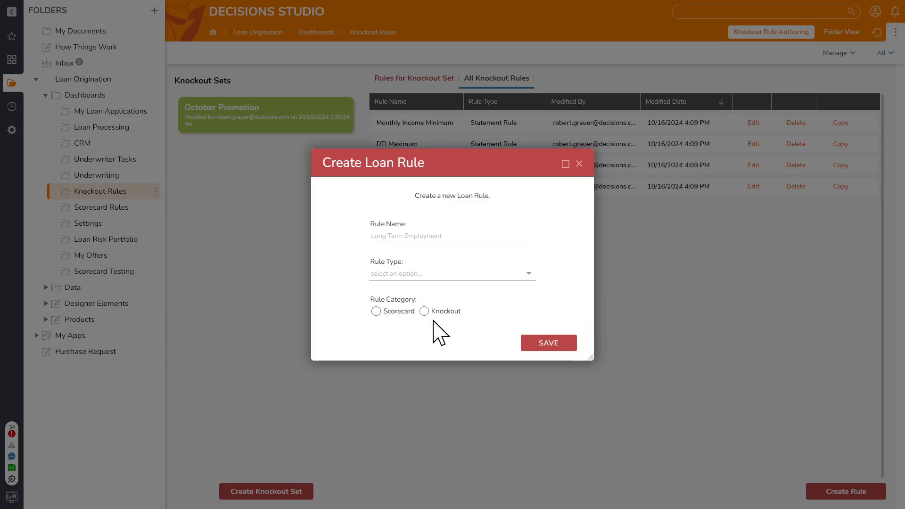
pyautogui.click(579, 163)
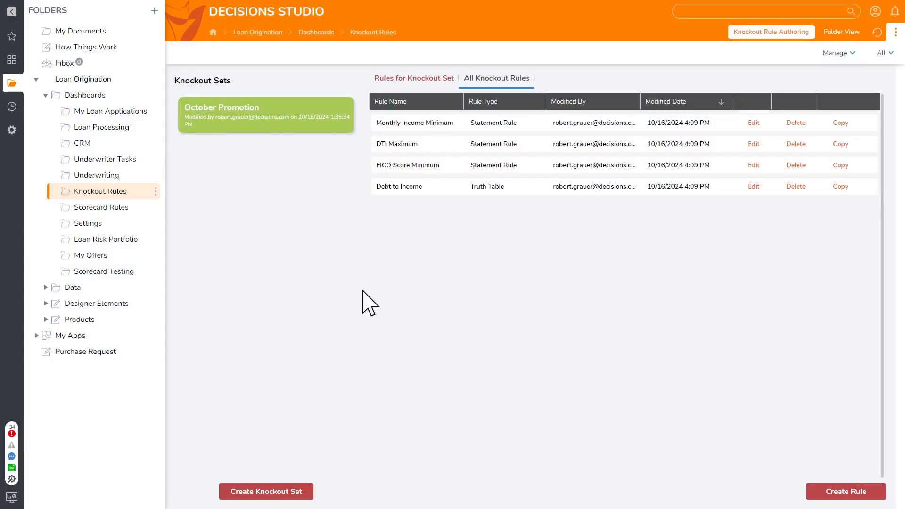
# - Create a knockout set named November Promotion with location Eastern US and product type Personal Loan, and save its details
pyautogui.click(273, 492)
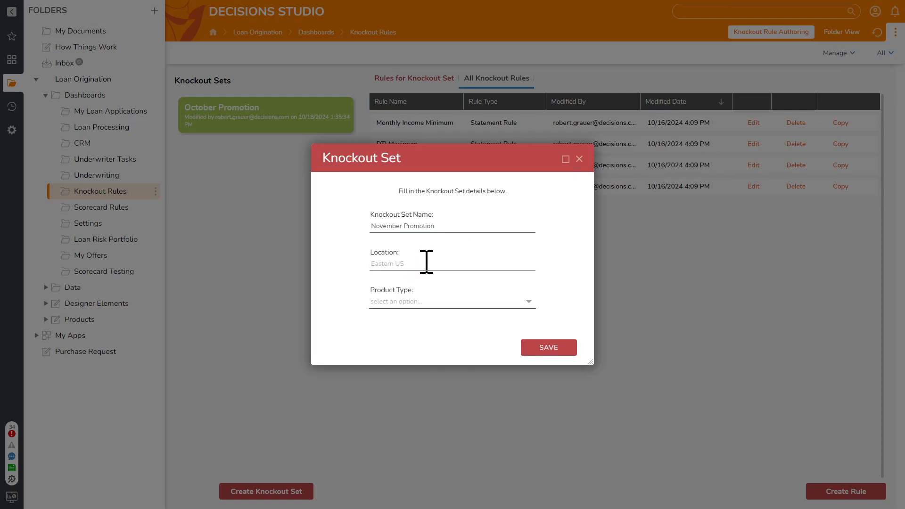
pyautogui.click(529, 304)
pyautogui.click(426, 316)
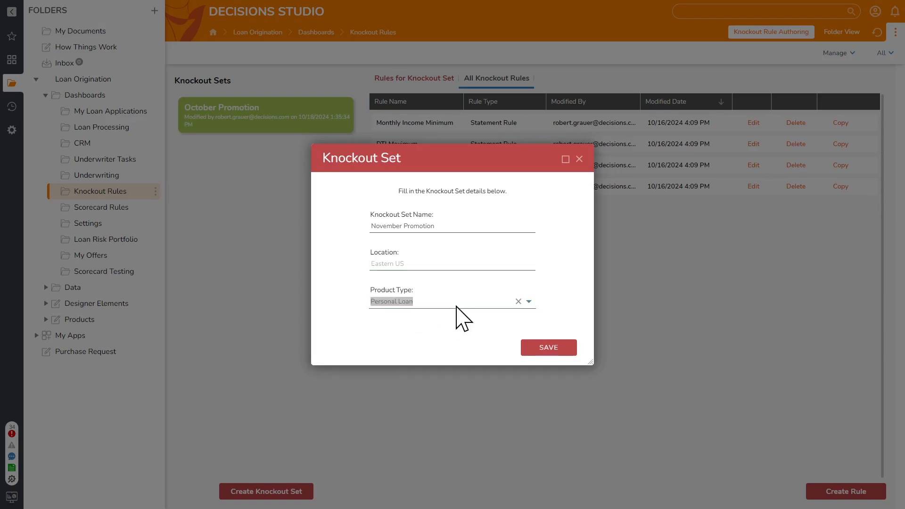
pyautogui.click(569, 353)
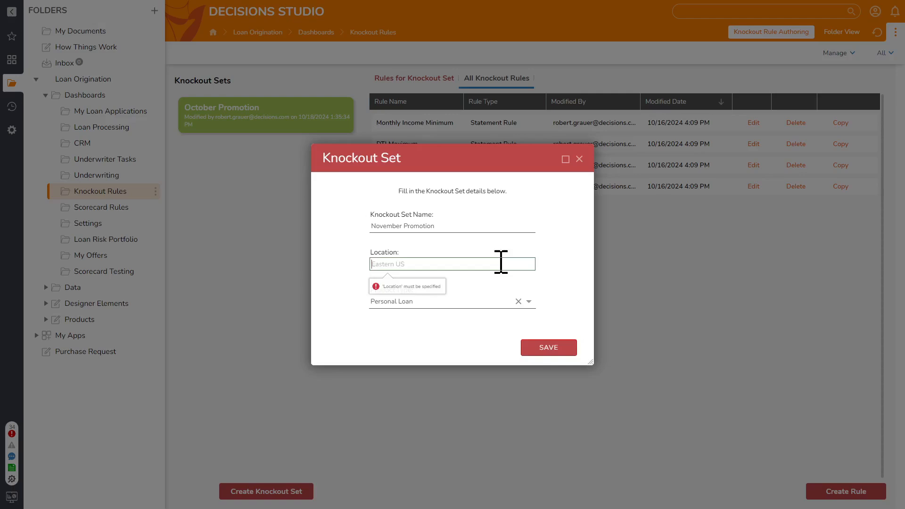
pyautogui.write('Eastern US')
pyautogui.click(556, 350)
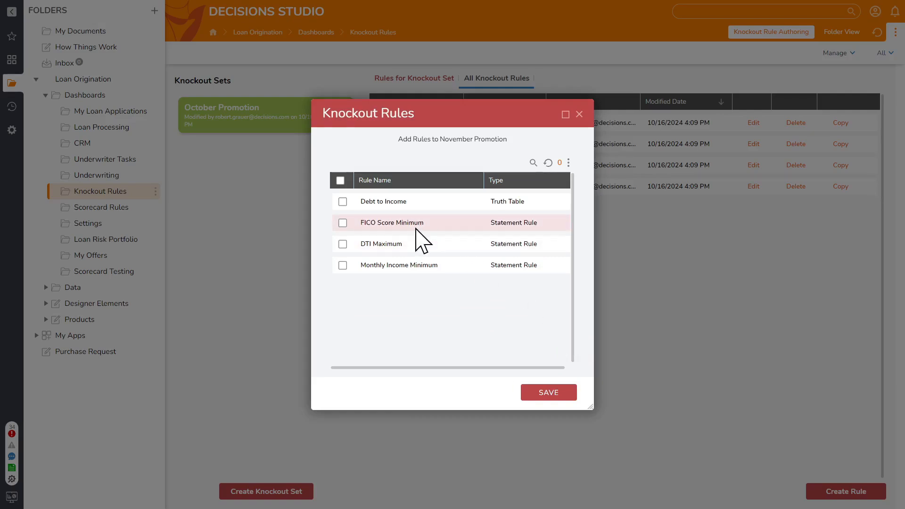
# - Add all listed knockout rules to the November Promotion set, save the selection and display the set's available actions
pyautogui.click(340, 181)
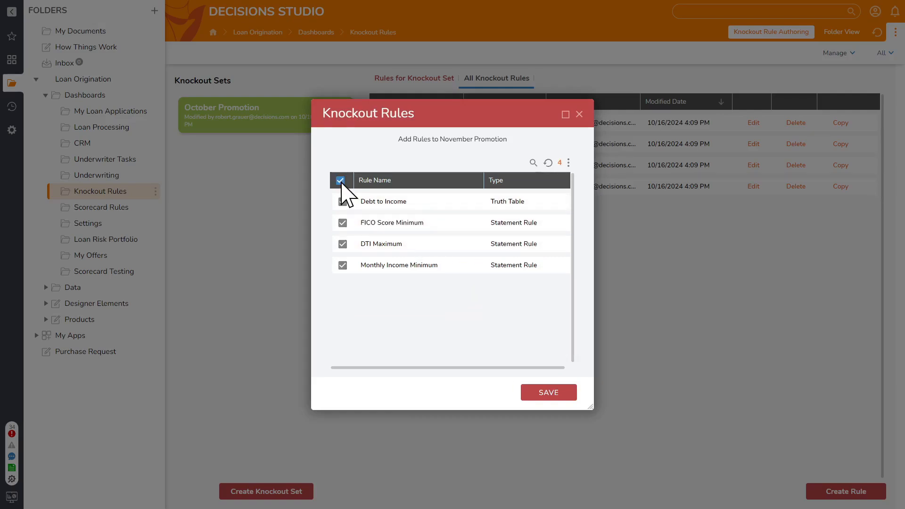
pyautogui.click(538, 394)
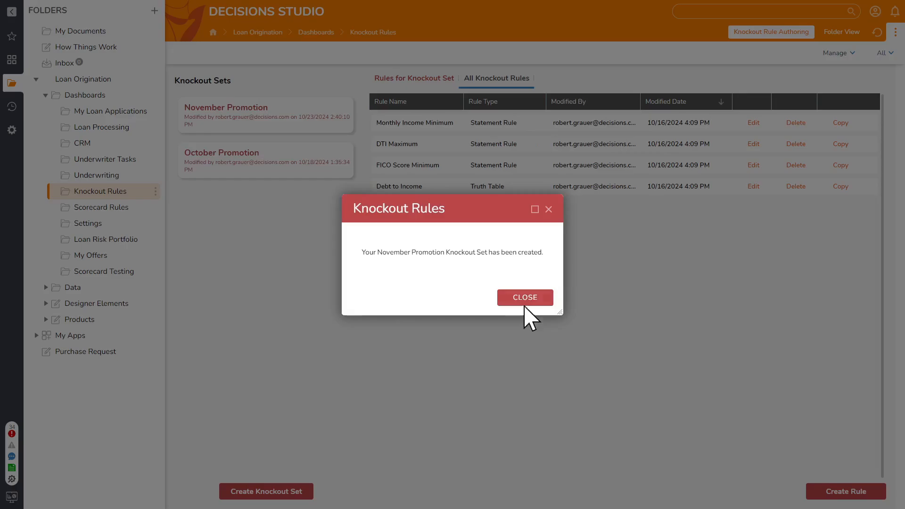
pyautogui.click(524, 298)
pyautogui.rightClick(280, 123)
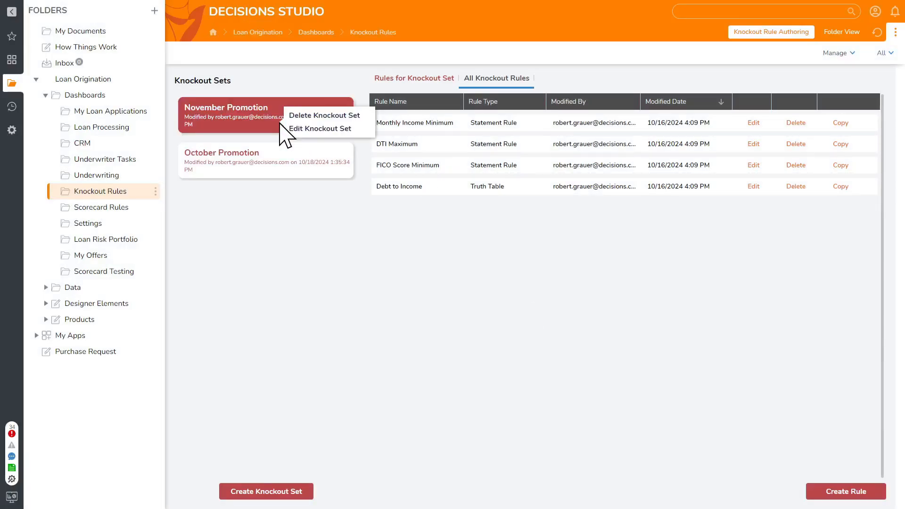
pyautogui.rightClick(247, 136)
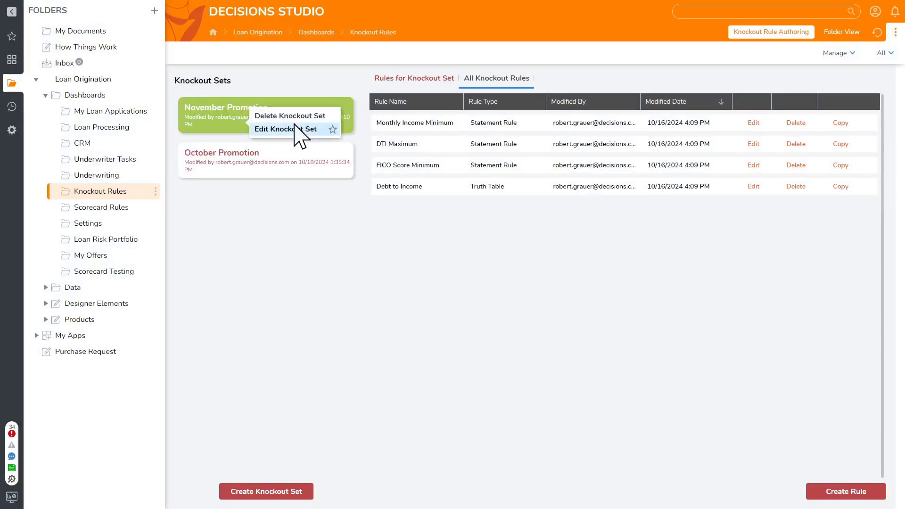
# - Open the DTI Maximum rule for editing, inspect the comparison value of its DTI ratio condition and close the rule without changes
pyautogui.click(753, 146)
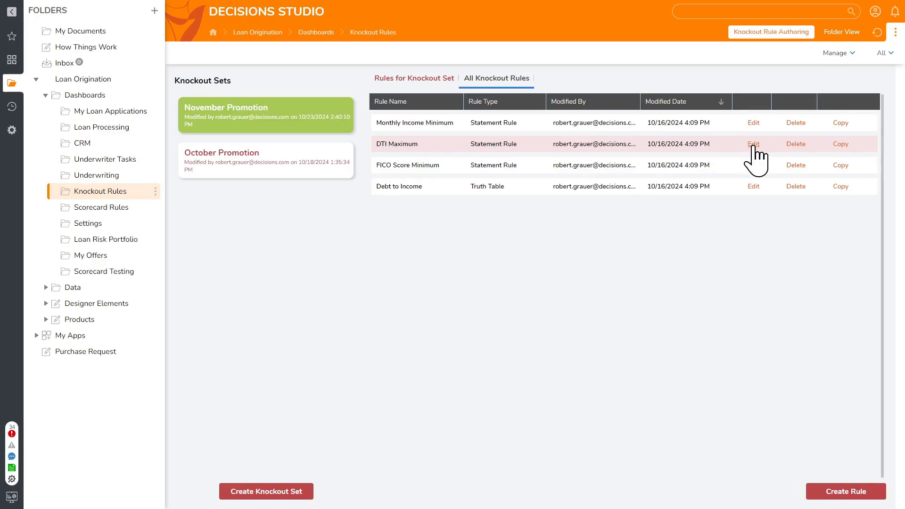
pyautogui.click(753, 144)
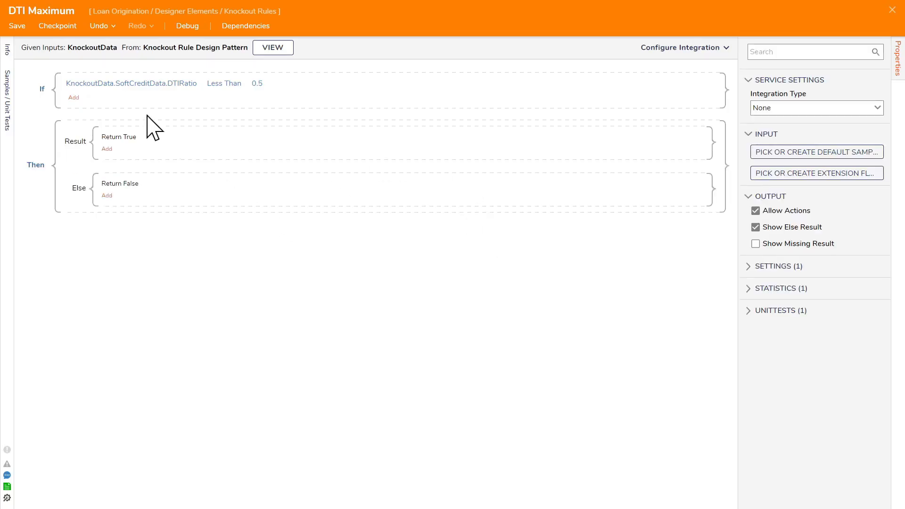
pyautogui.click(260, 84)
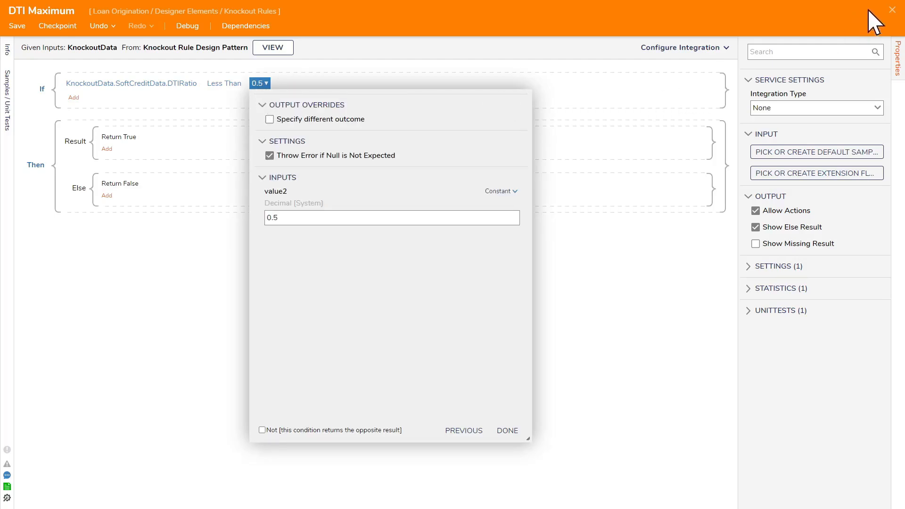
pyautogui.click(830, 22)
pyautogui.click(892, 11)
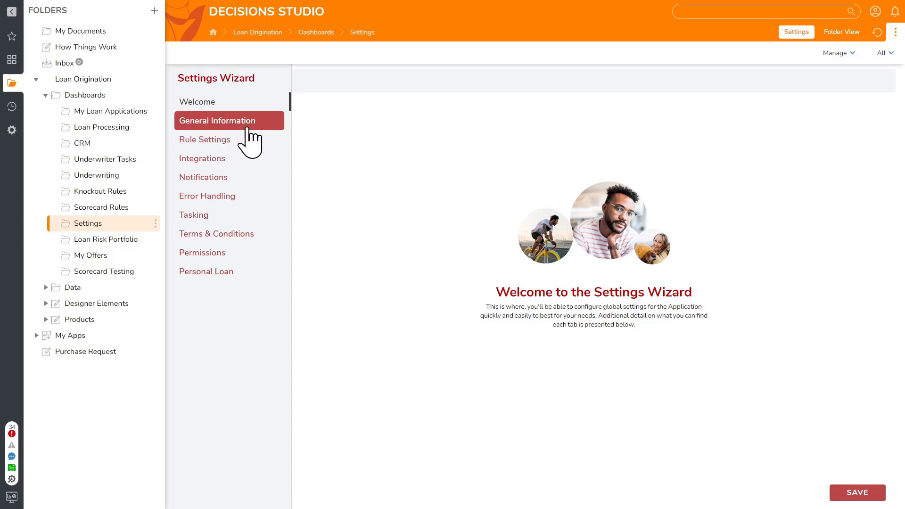
# - Assign November Promotion as the knockout set in the Personal Loan settings and save the settings
pyautogui.click(224, 271)
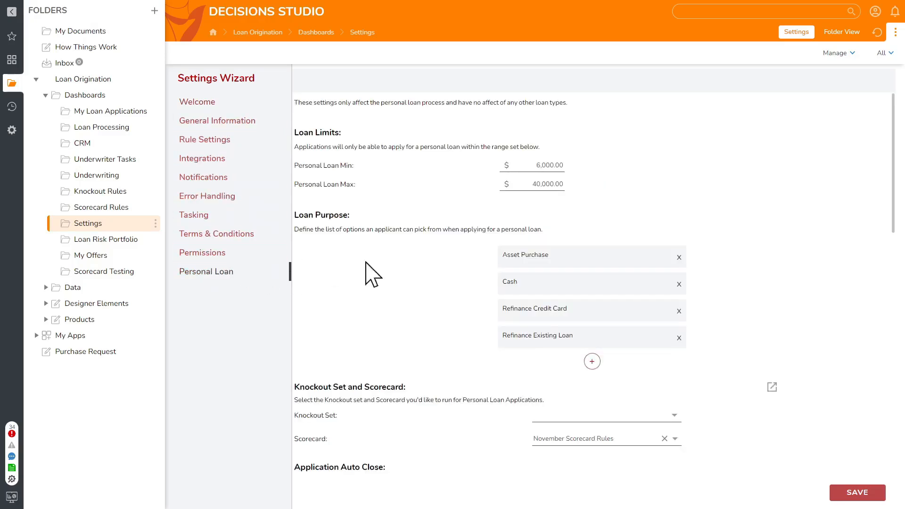
pyautogui.scroll(-2, 582, 331)
pyautogui.click(665, 323)
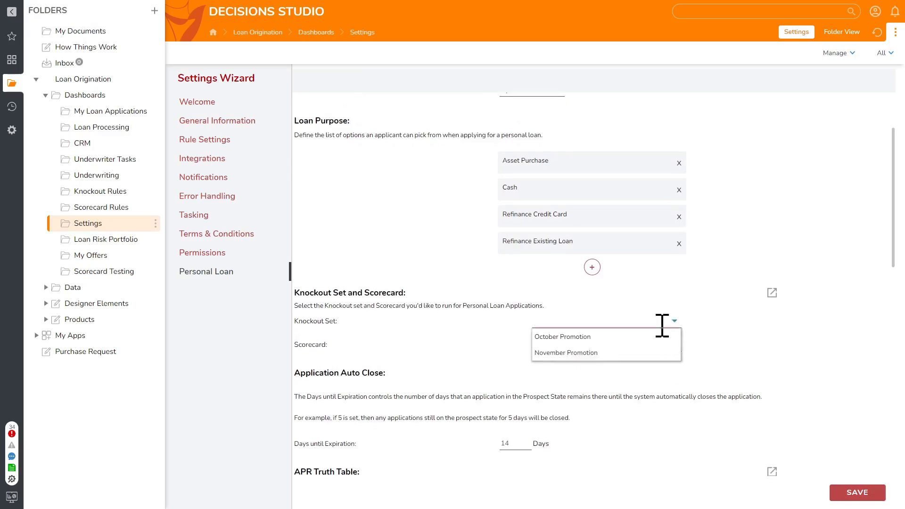
pyautogui.click(598, 352)
pyautogui.click(863, 493)
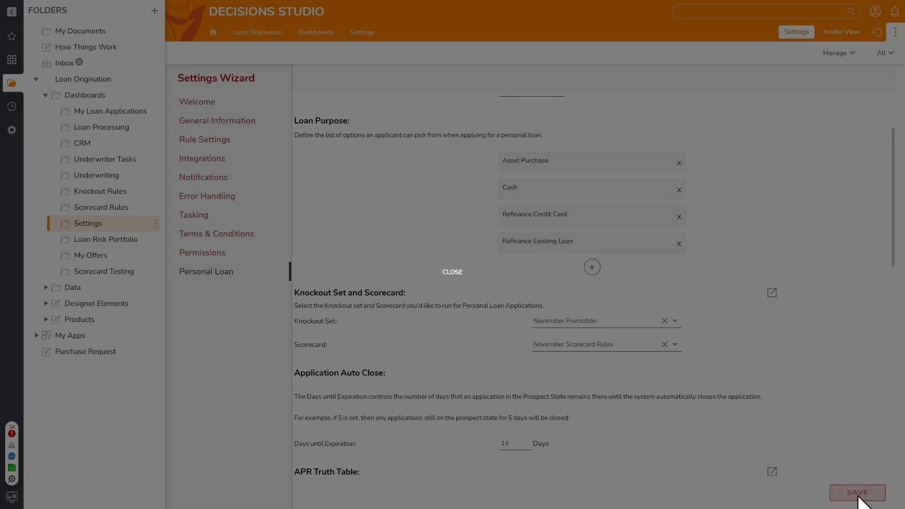
pyautogui.click(467, 310)
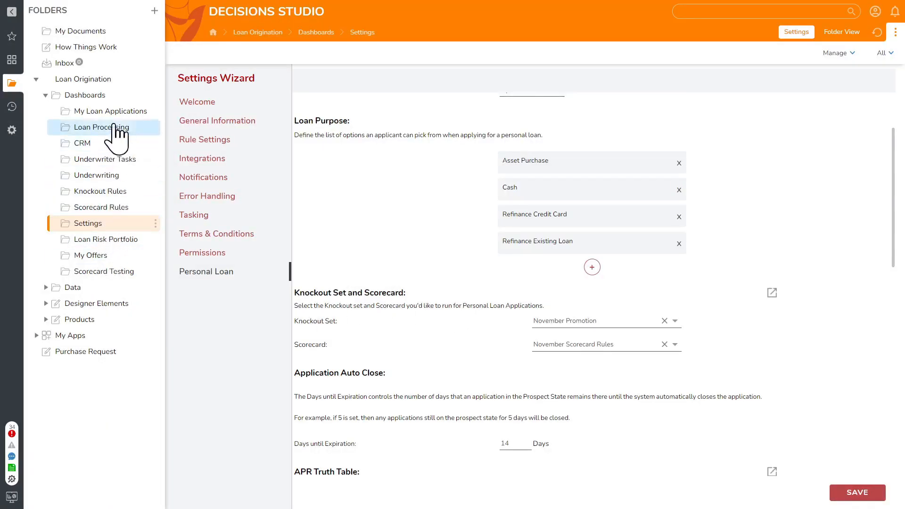
pyautogui.click(114, 208)
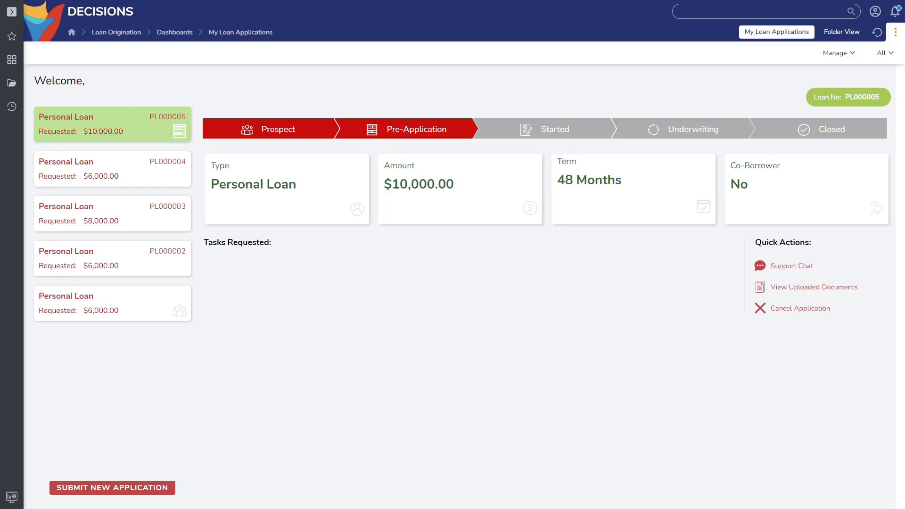
# - Review the applicant dashboard's new application prompt, support chat, uploaded documents and cancellation form, closing each without changes
pyautogui.click(109, 489)
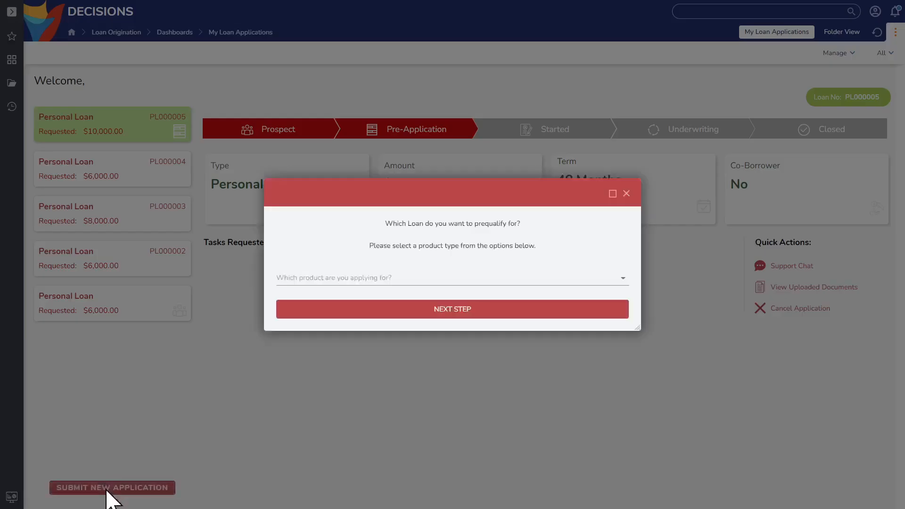
pyautogui.click(630, 193)
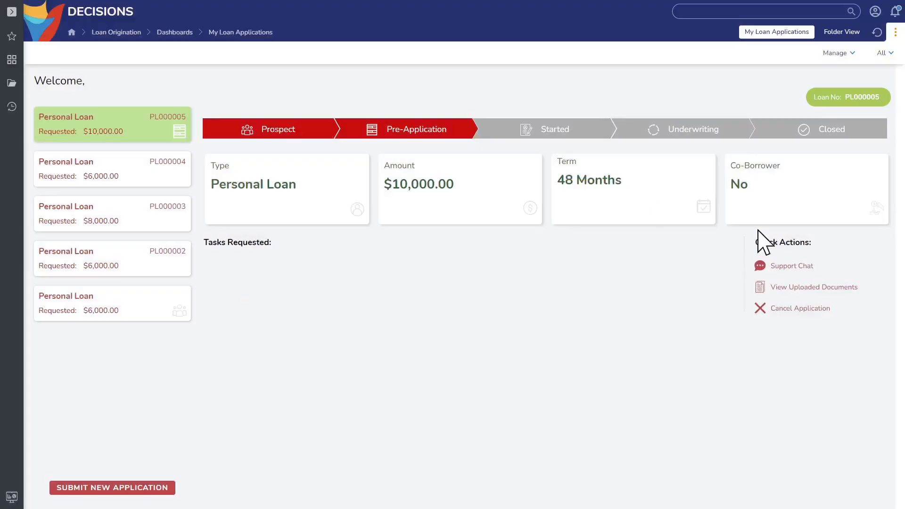
pyautogui.click(783, 267)
pyautogui.click(626, 113)
pyautogui.click(791, 287)
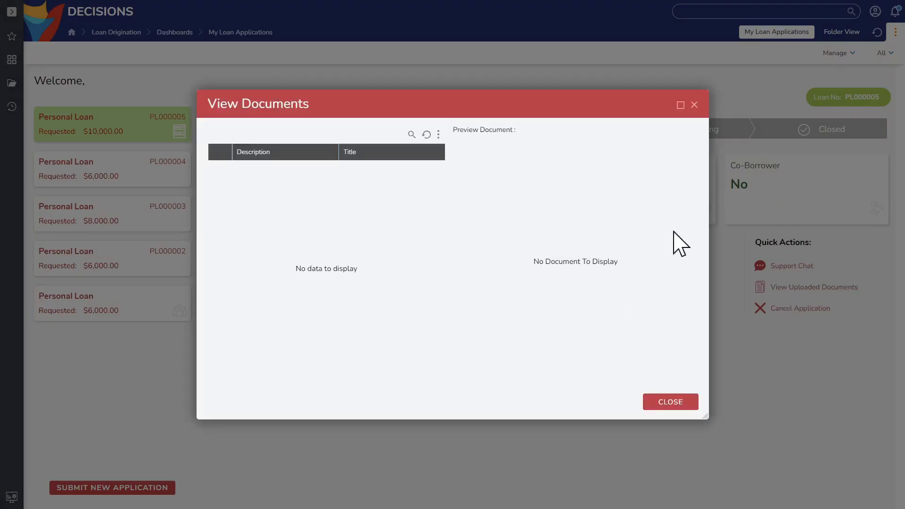
pyautogui.click(694, 105)
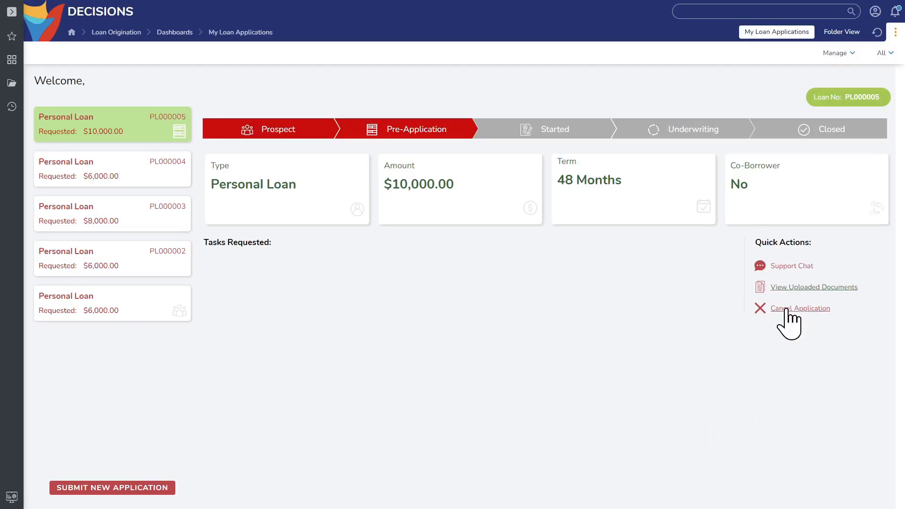
pyautogui.click(789, 309)
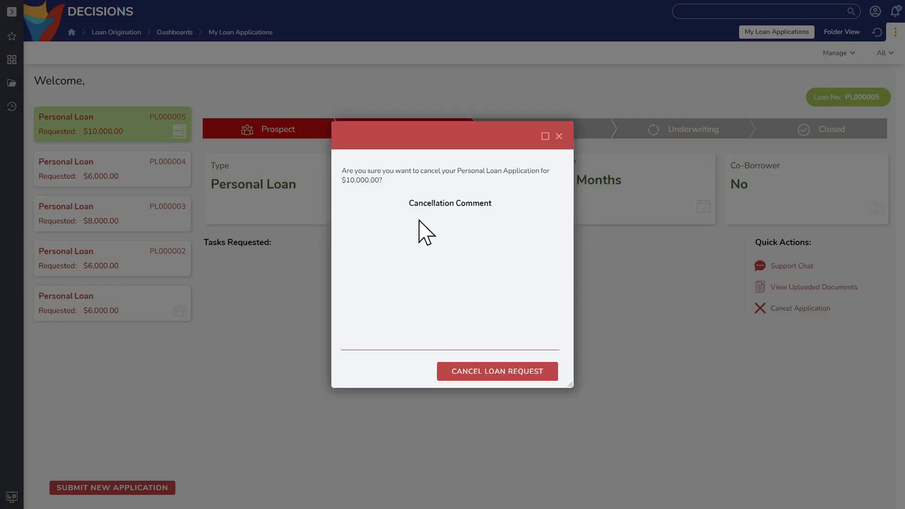
pyautogui.click(559, 136)
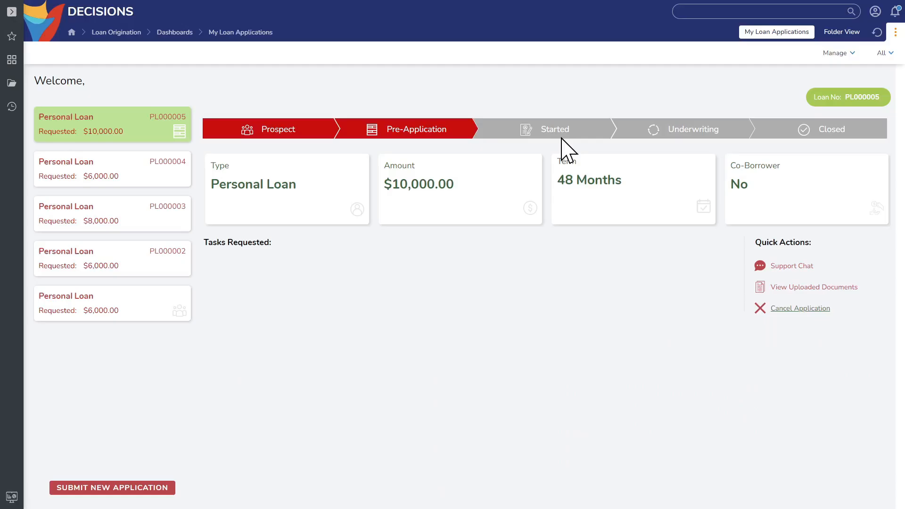
# - Start a new loan application with Personal Loan as the product and continue to the loan details
pyautogui.click(141, 491)
pyautogui.click(624, 283)
pyautogui.click(488, 298)
pyautogui.click(453, 311)
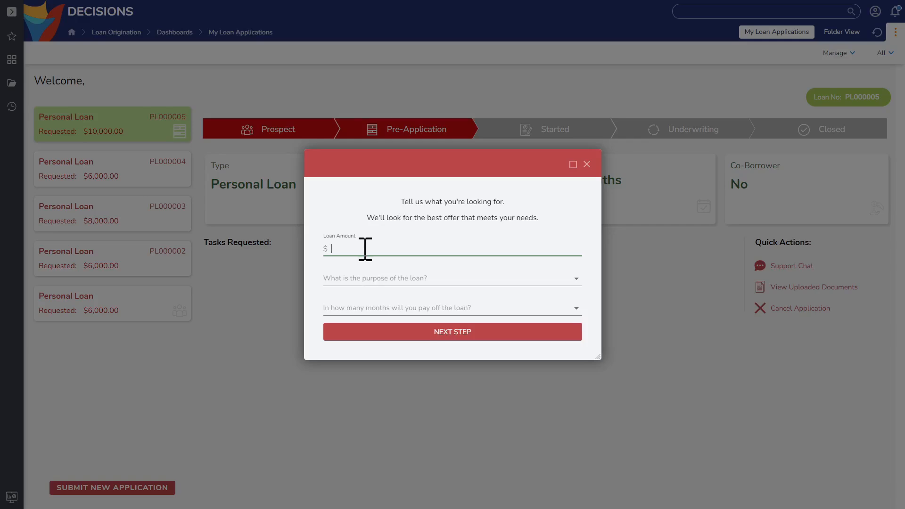
# - Request a $35,000 loan for Asset Purchase with a 48-month repayment term and continue to the income details
pyautogui.write('5000')
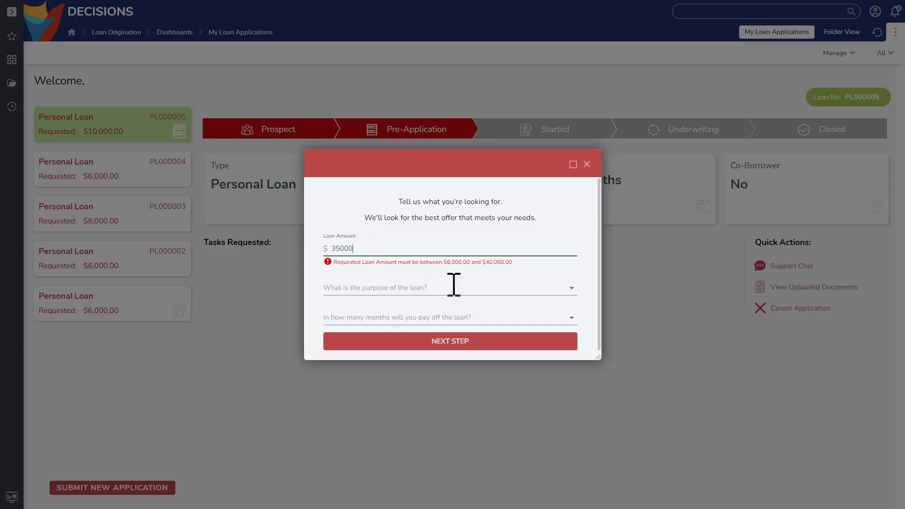
pyautogui.click(418, 280)
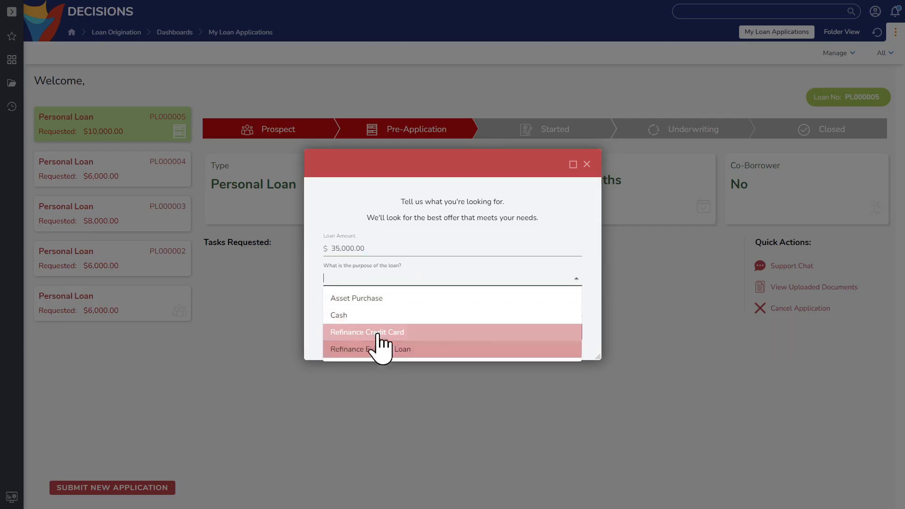
pyautogui.click(380, 298)
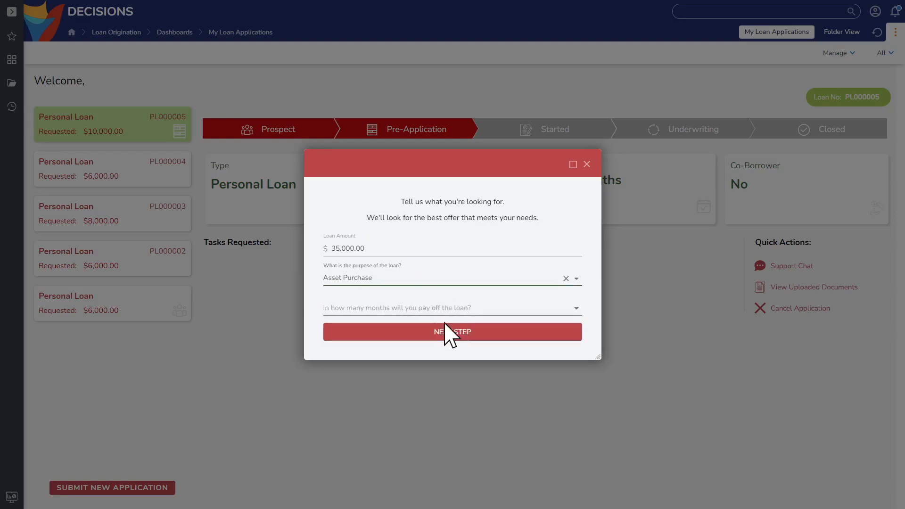
pyautogui.click(452, 309)
pyautogui.click(360, 376)
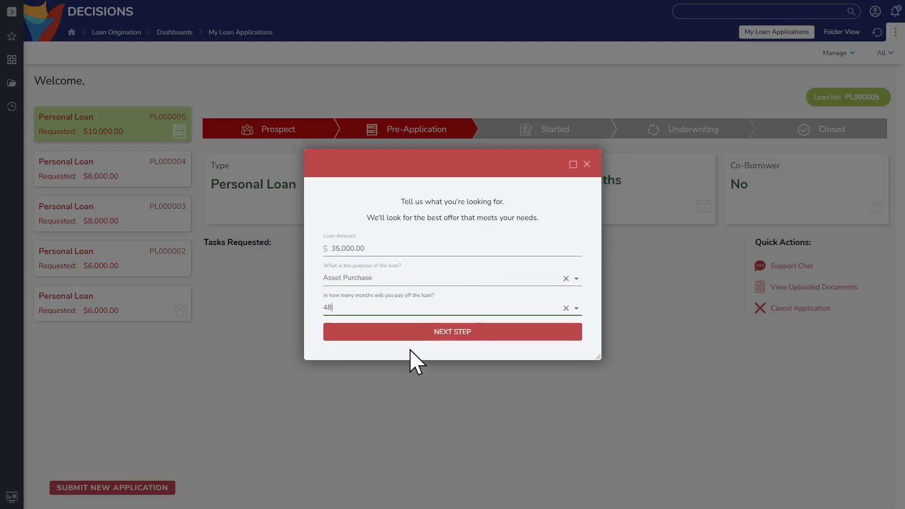
pyautogui.click(439, 335)
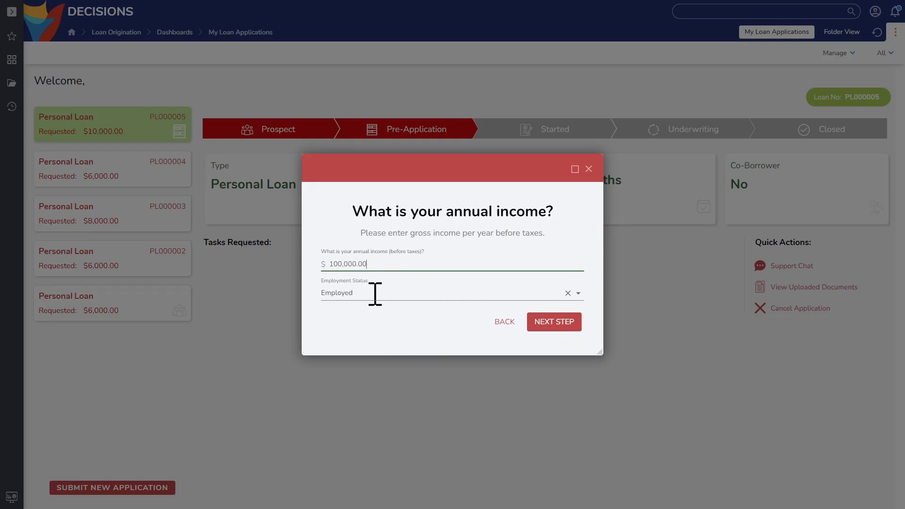
# - Submit an annual income of $100,000 as Employed, a Good (680 - 719) credit score and $250 in monthly debt payments
pyautogui.click(552, 324)
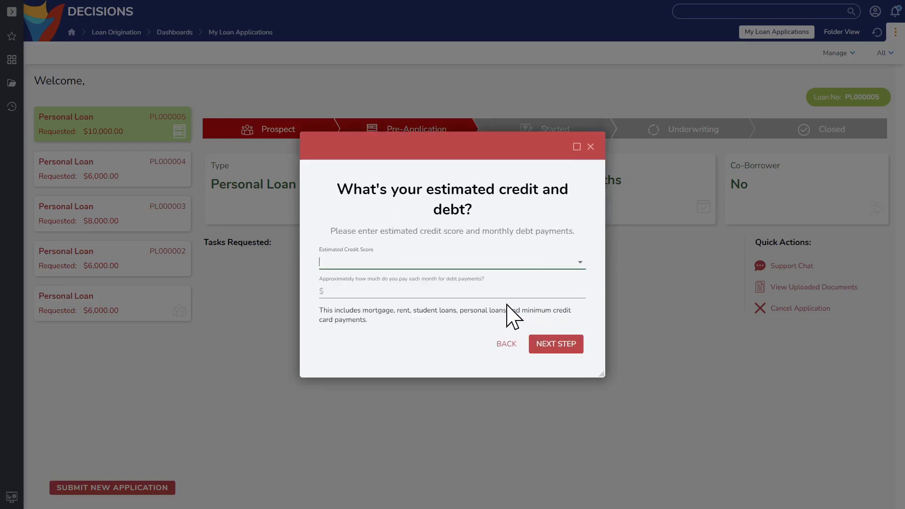
pyautogui.click(566, 262)
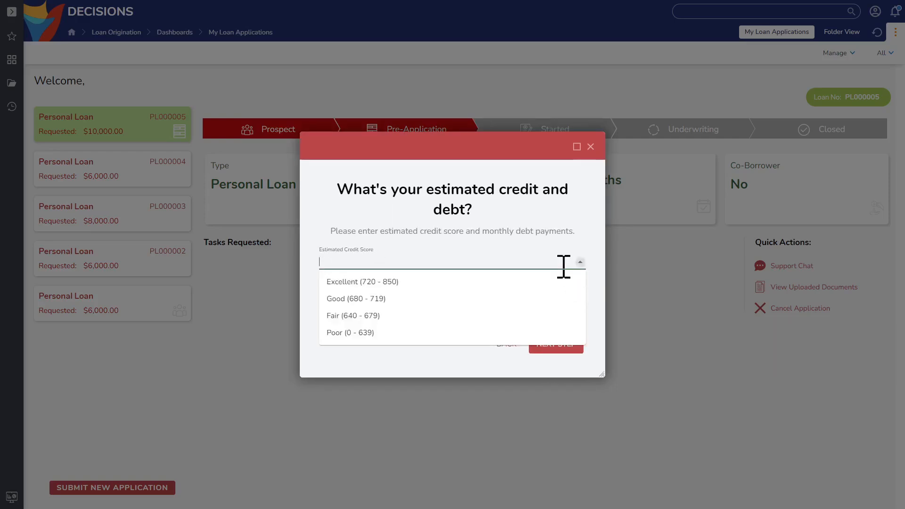
pyautogui.click(375, 300)
pyautogui.click(421, 295)
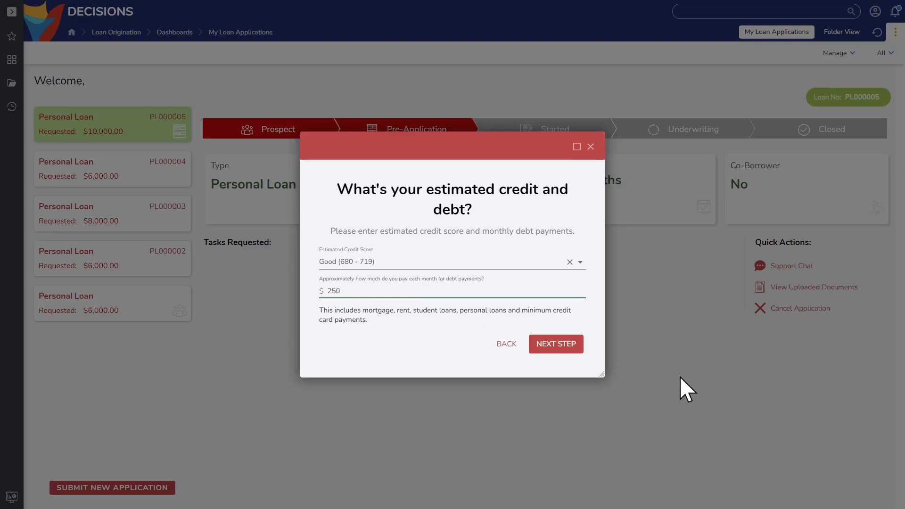
pyautogui.click(560, 347)
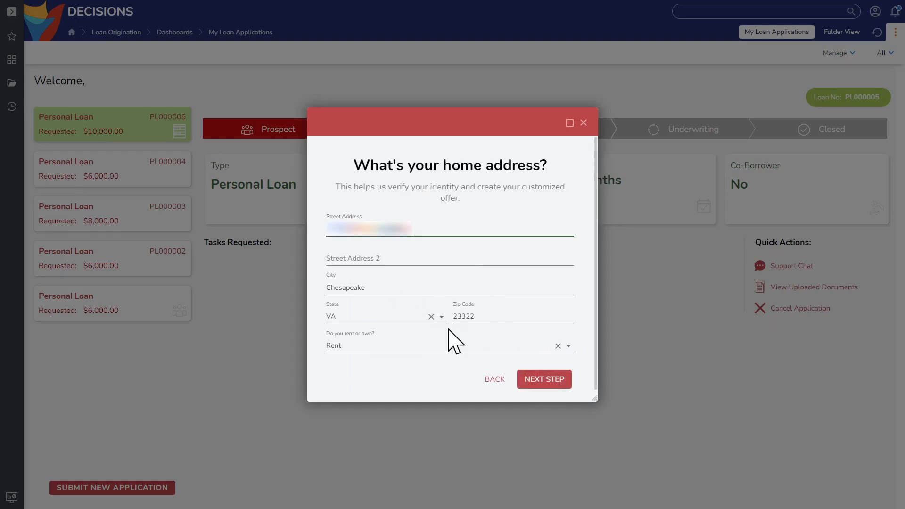
# - Submit the home address and personal details, choose Just Me for the co-borrower question, and submit the contact details
pyautogui.click(557, 383)
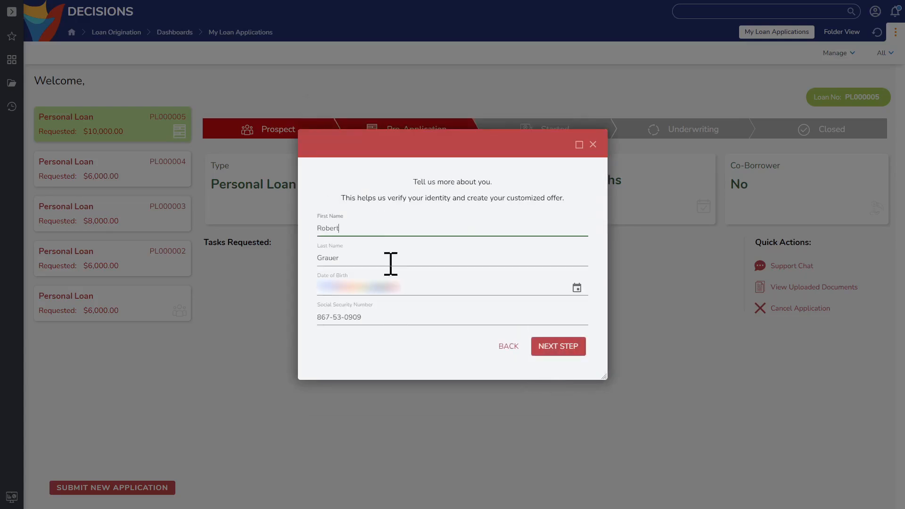
pyautogui.click(583, 349)
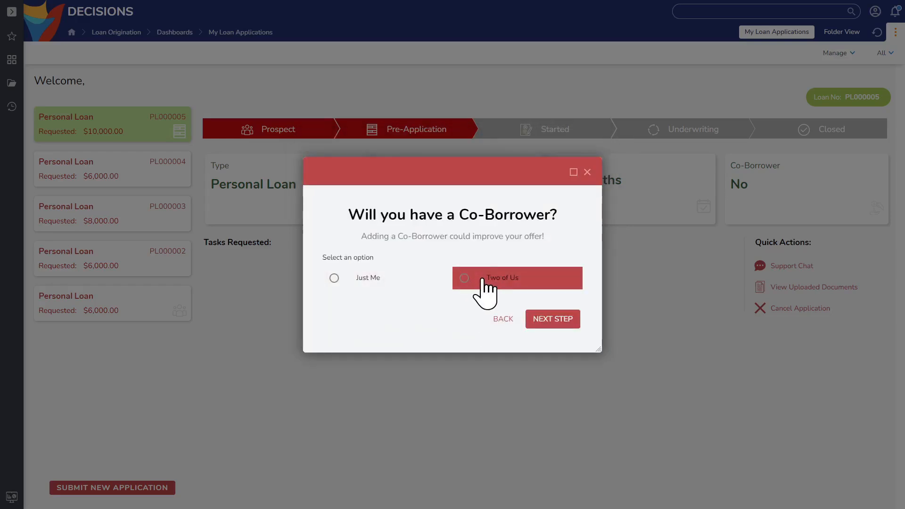
pyautogui.click(369, 294)
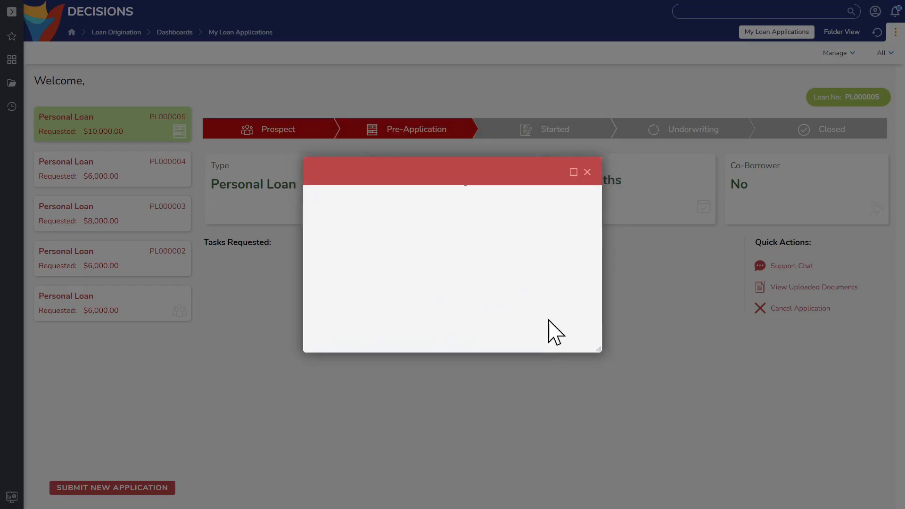
pyautogui.click(550, 321)
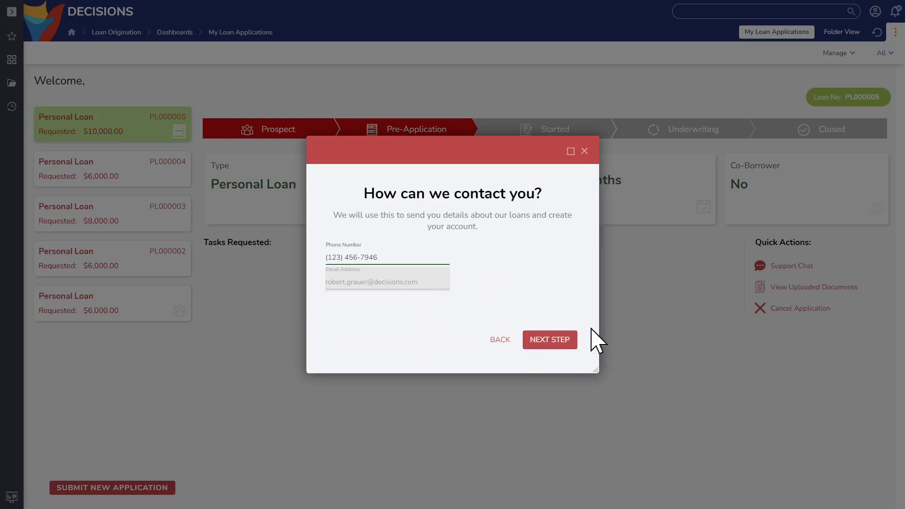
pyautogui.click(549, 340)
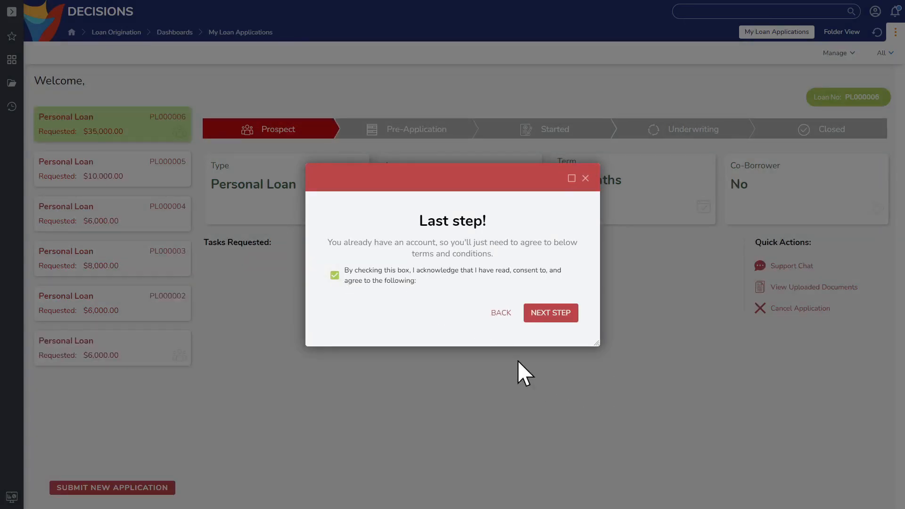
# - Submit the application with the terms and conditions accepted, return to the dashboard and select the new $35,000 personal loan
pyautogui.click(543, 314)
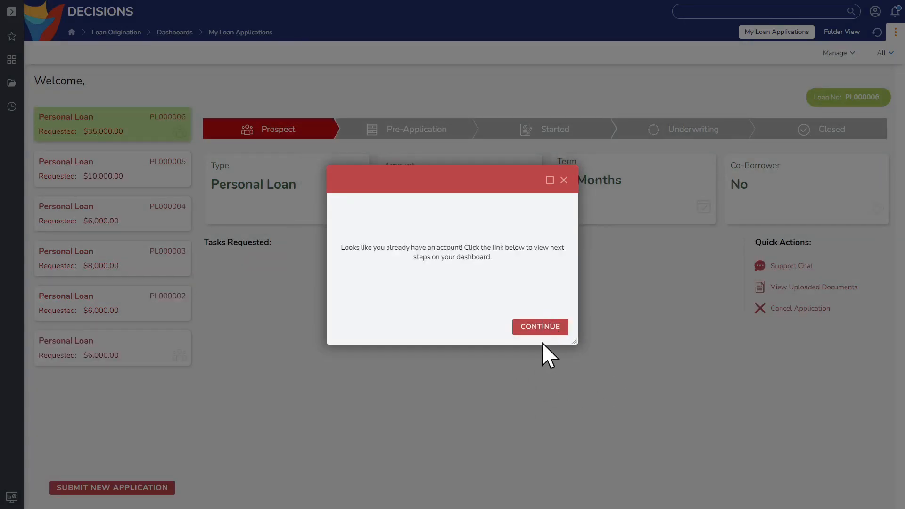
pyautogui.click(541, 328)
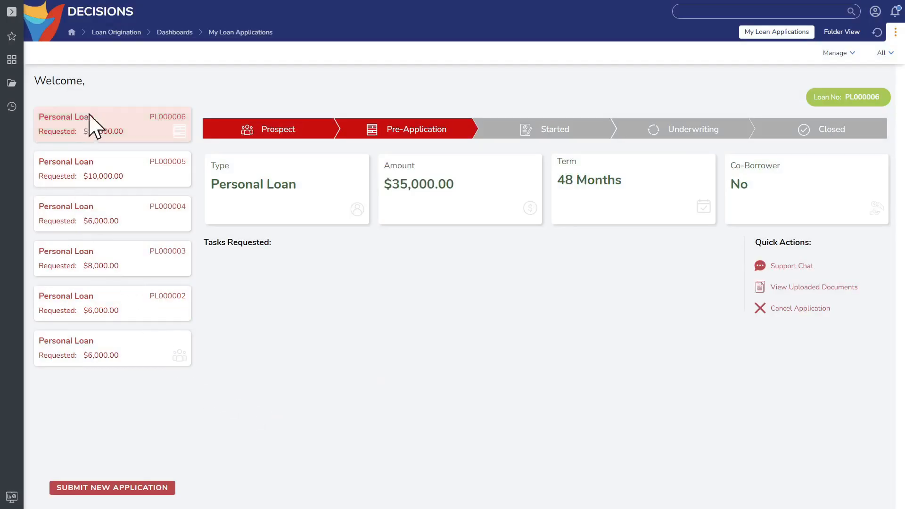
pyautogui.click(101, 135)
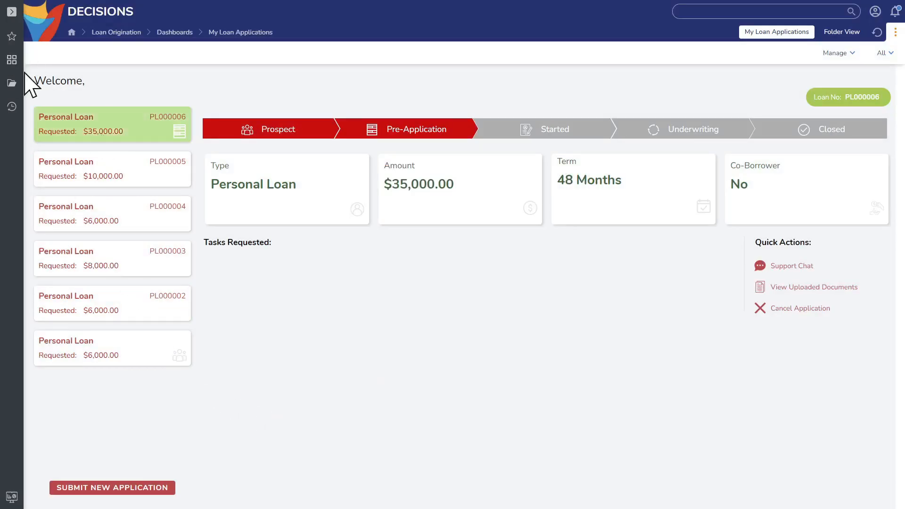
# - From the Underwriting dashboard, assign the new $35,000 loan application to a loan officer and close the confirmation
pyautogui.click(13, 84)
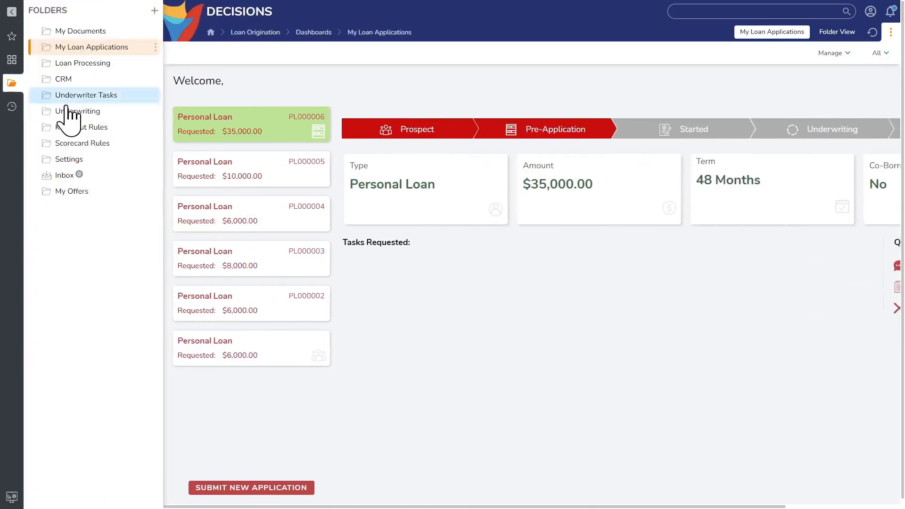
pyautogui.click(92, 113)
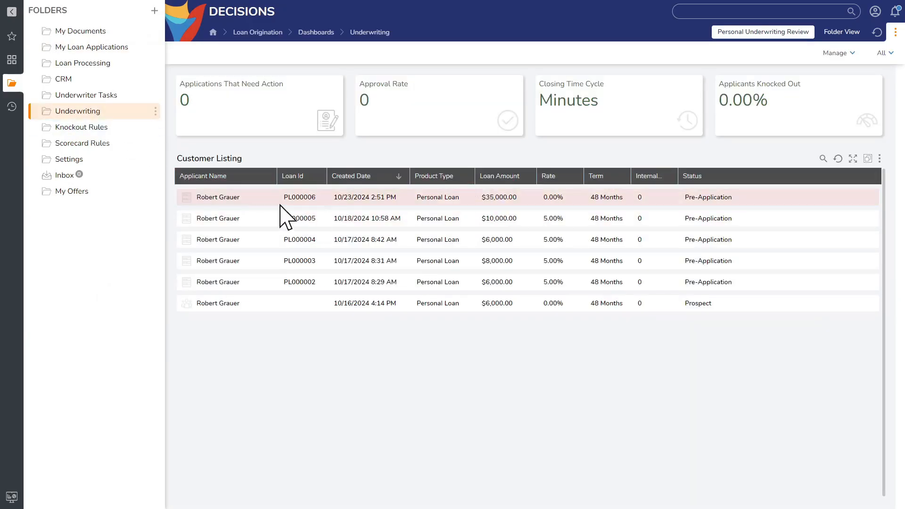
pyautogui.click(220, 201)
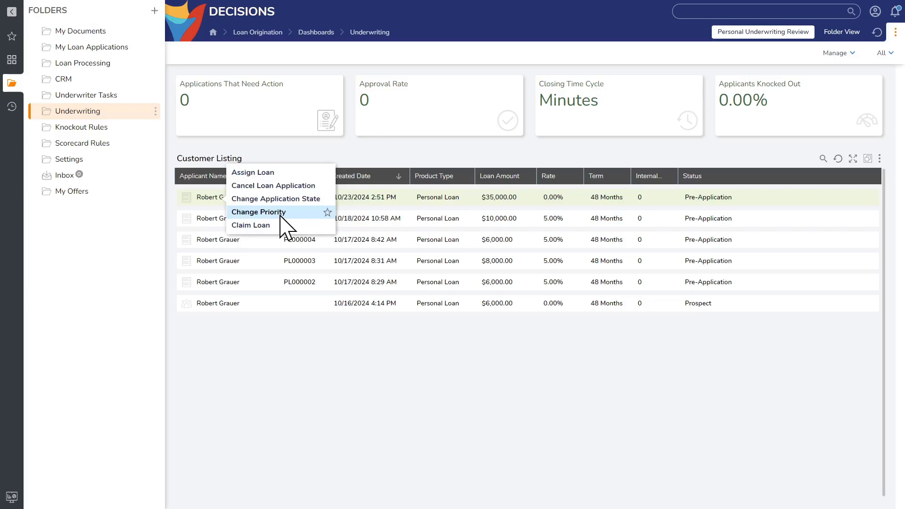
pyautogui.click(271, 172)
pyautogui.click(438, 280)
pyautogui.click(325, 296)
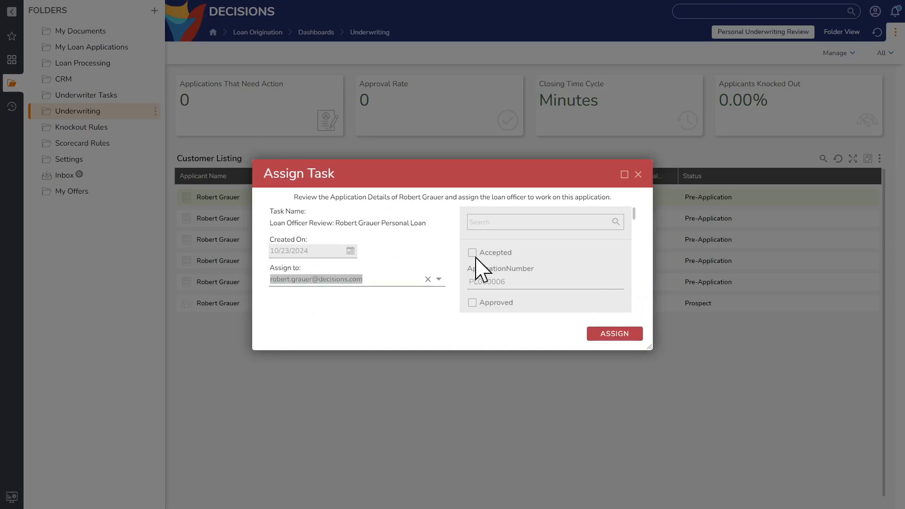
pyautogui.click(619, 335)
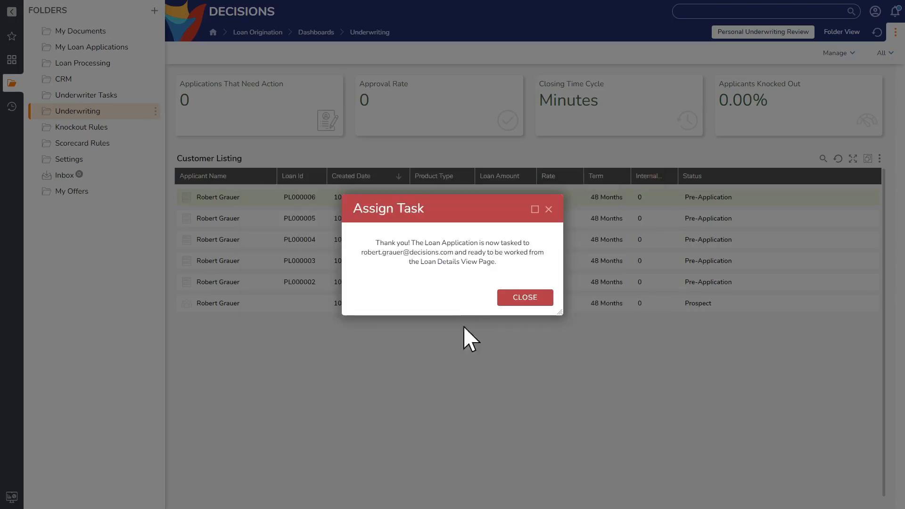
pyautogui.click(521, 299)
# - Review the progress of the $35,000 loan on the My Loan Applications dashboard
pyautogui.click(219, 202)
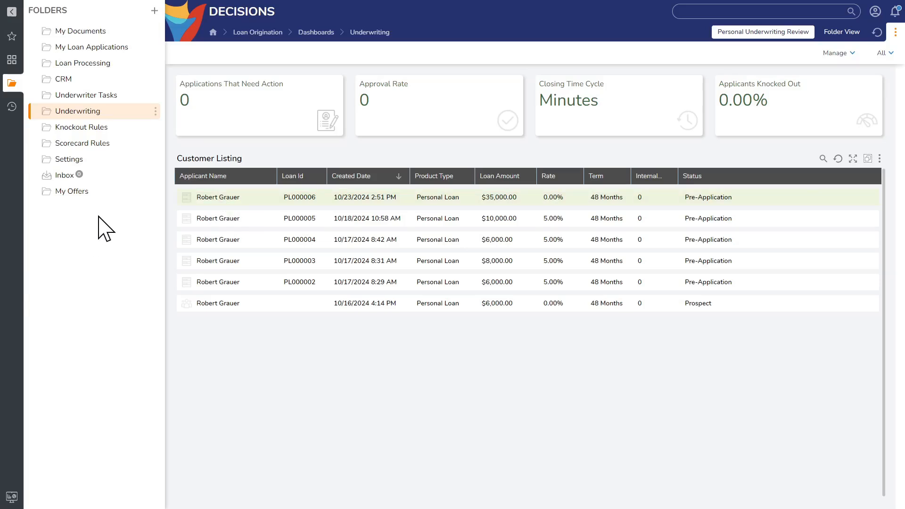
pyautogui.click(93, 47)
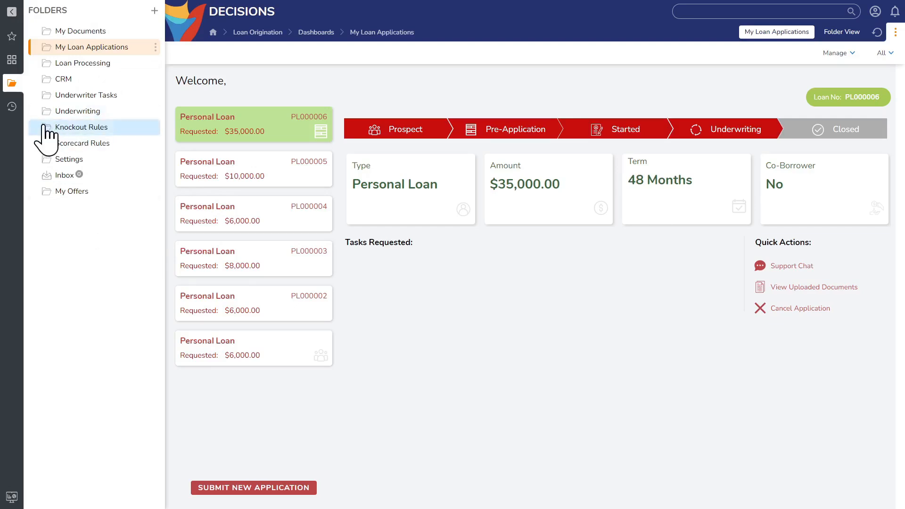
# - Switch to Decisions Studio and examine the integration modules offered under the Administration Features
pyautogui.click(14, 499)
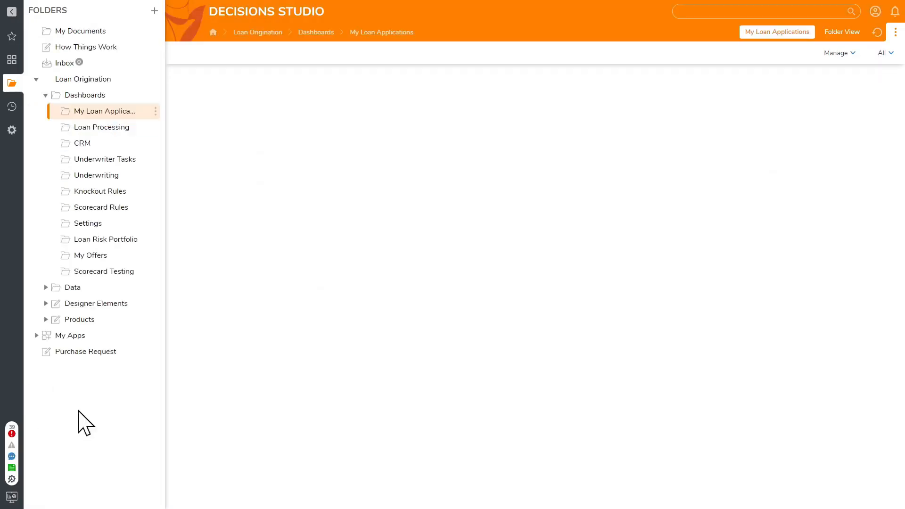
pyautogui.click(13, 132)
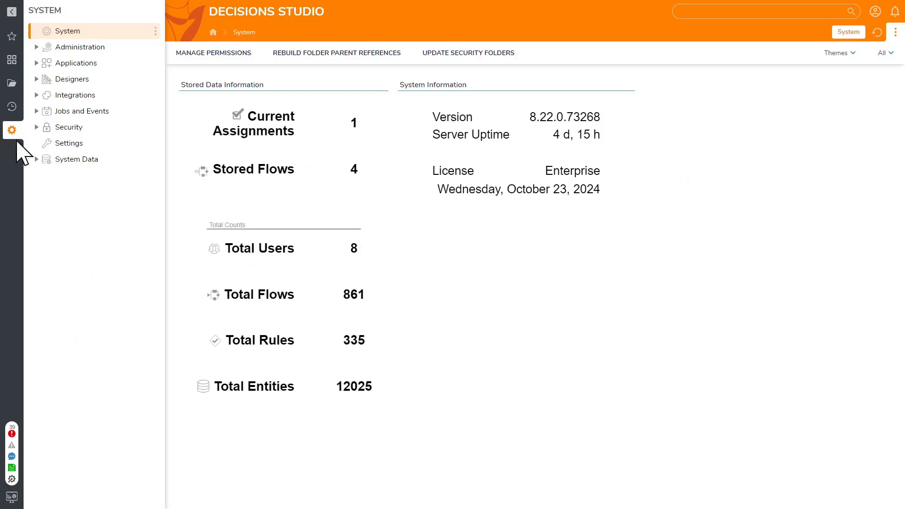
pyautogui.click(37, 47)
pyautogui.click(80, 127)
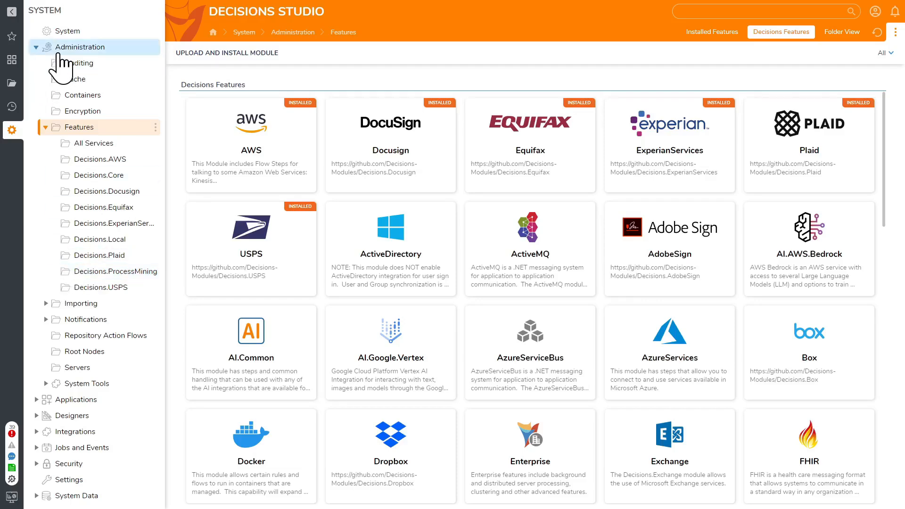
# - Open the Designer Elements of Loan Origination, find "notification" in the list and run the Create Notification Details Data flow
pyautogui.click(17, 85)
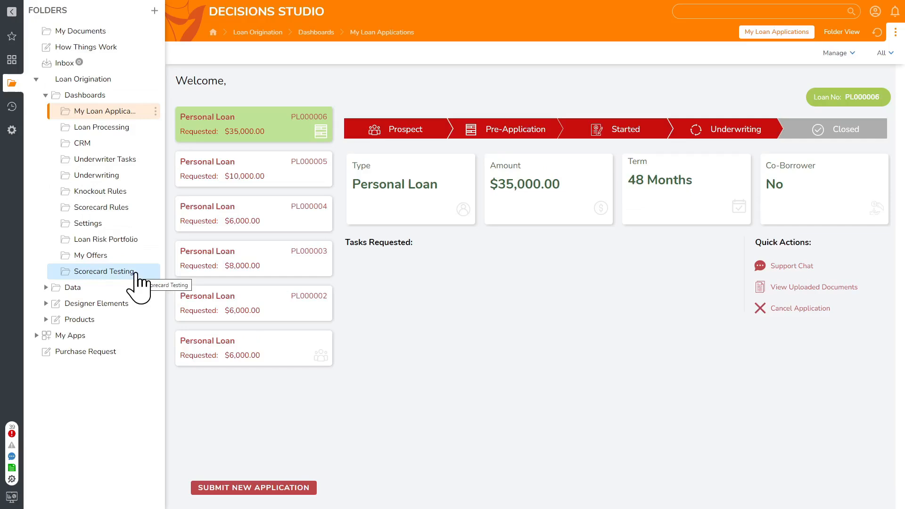
pyautogui.click(105, 304)
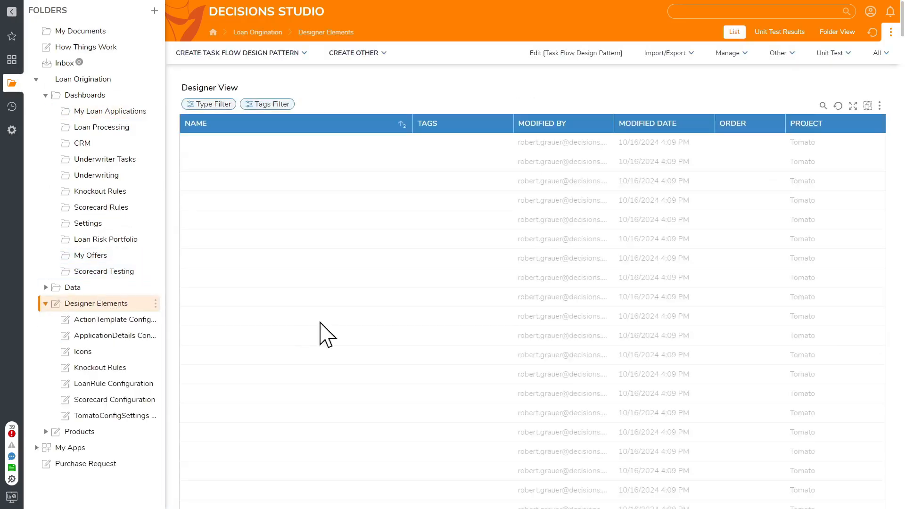
pyautogui.scroll(-15, 344, 330)
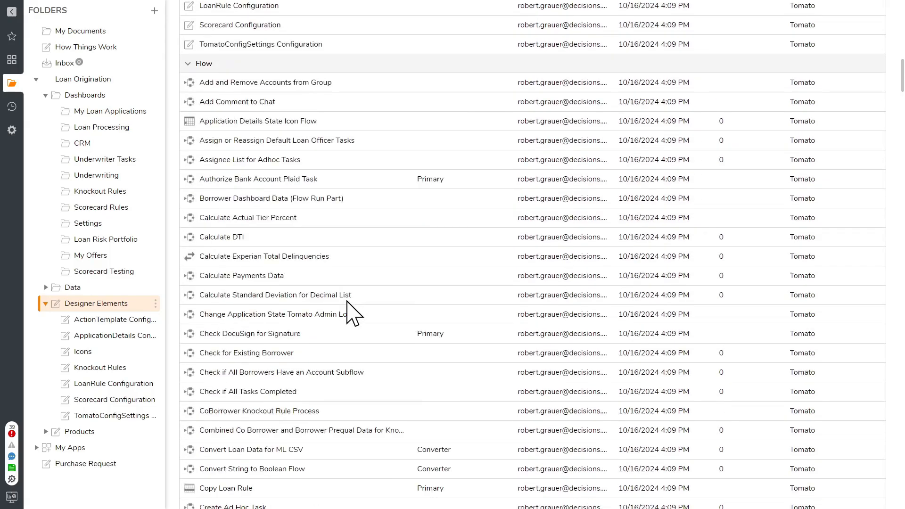
pyautogui.scroll(-10, 352, 313)
pyautogui.hotkey('ctrl', 'f')
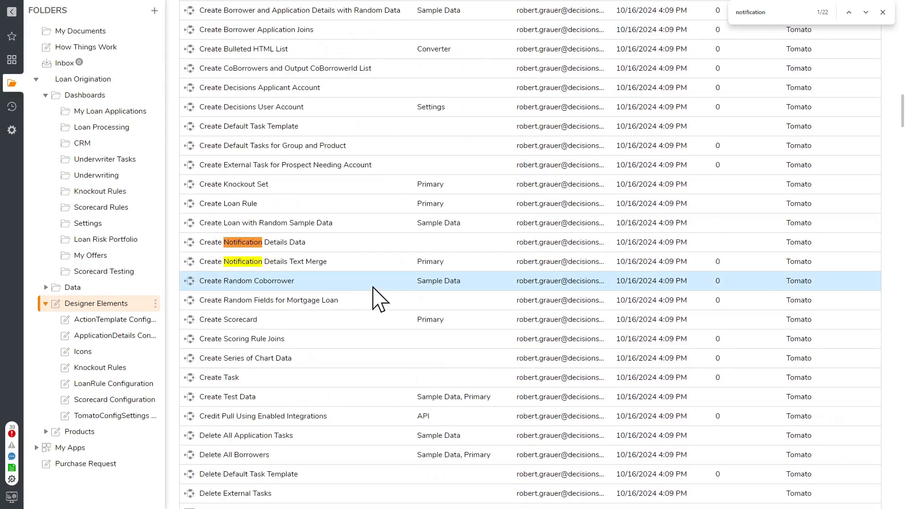
pyautogui.rightClick(285, 243)
pyautogui.click(320, 184)
# - Find the Make Notifications flow among the designer elements and run it
pyautogui.scroll(-1, 302, 330)
pyautogui.scroll(-7, 309, 340)
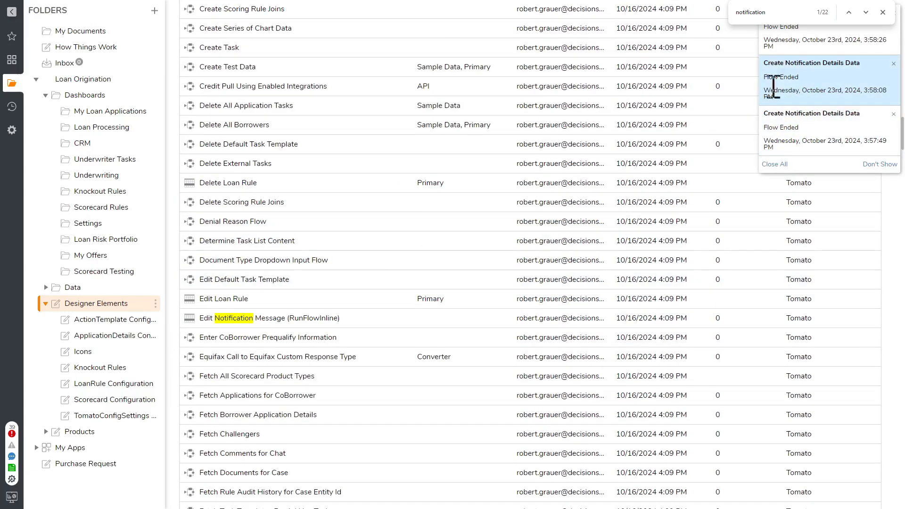
pyautogui.scroll(-1, 315, 317)
pyautogui.scroll(-9, 363, 321)
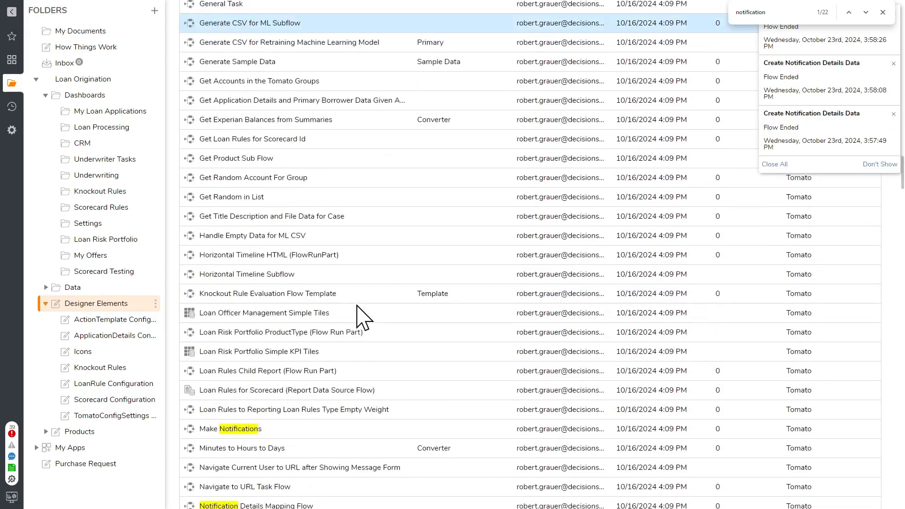
pyautogui.rightClick(257, 287)
pyautogui.moveTo(288, 297)
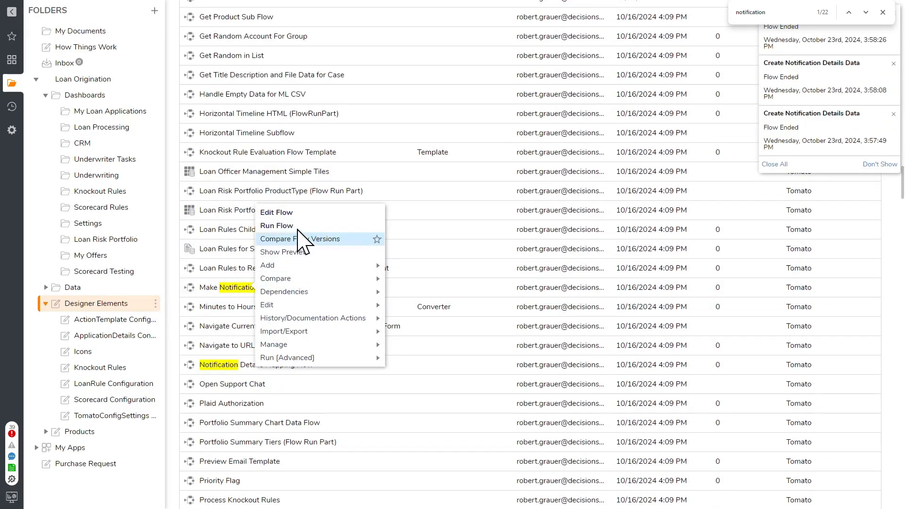
pyautogui.click(298, 229)
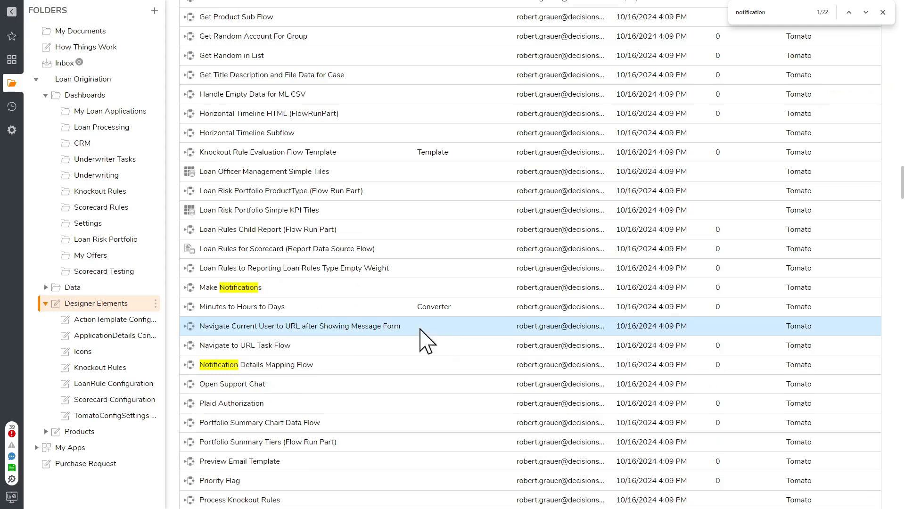
pyautogui.scroll(7, 318, 323)
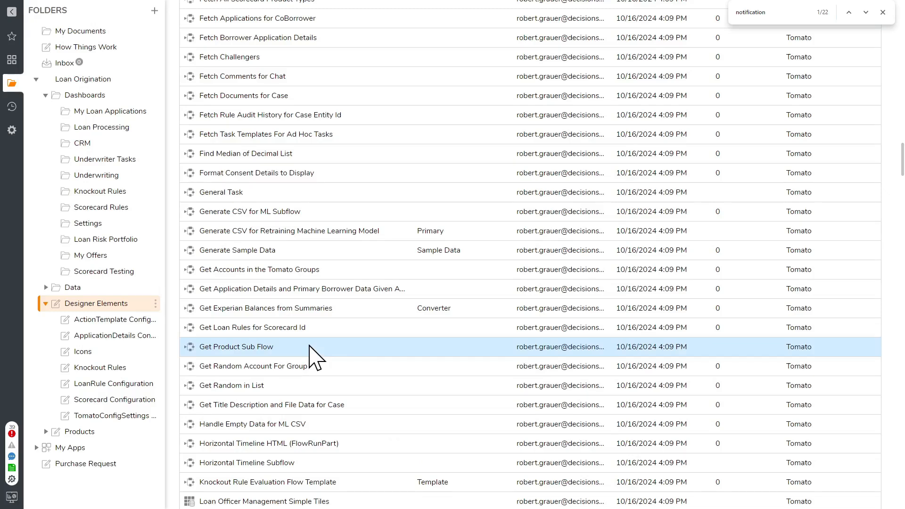
pyautogui.scroll(14, 339, 377)
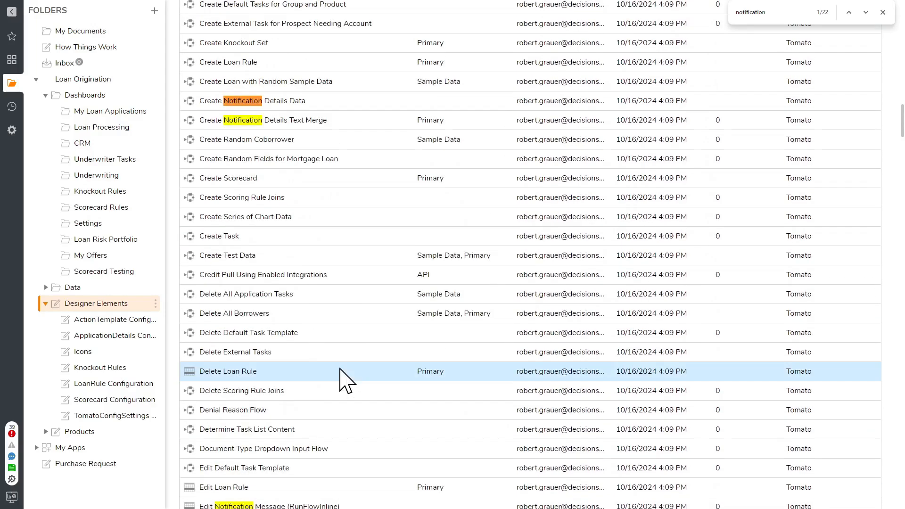
pyautogui.scroll(15, 340, 377)
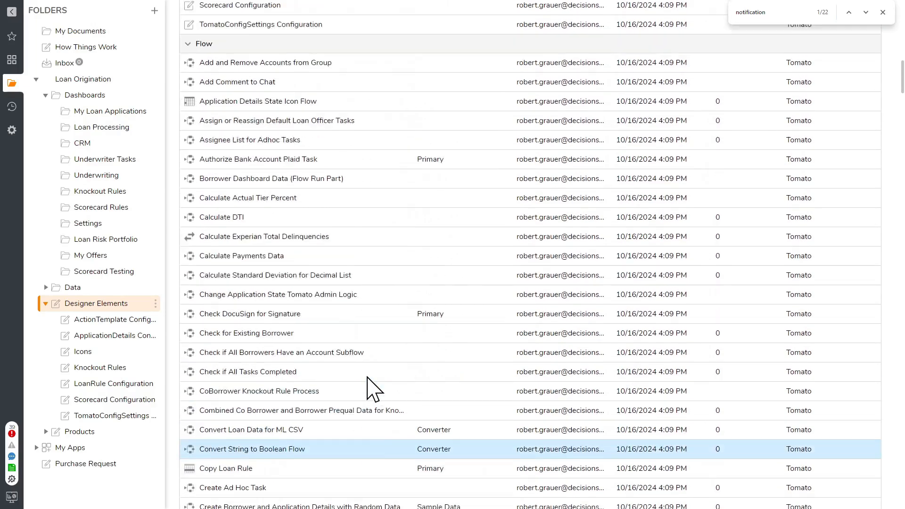
pyautogui.scroll(12, 375, 391)
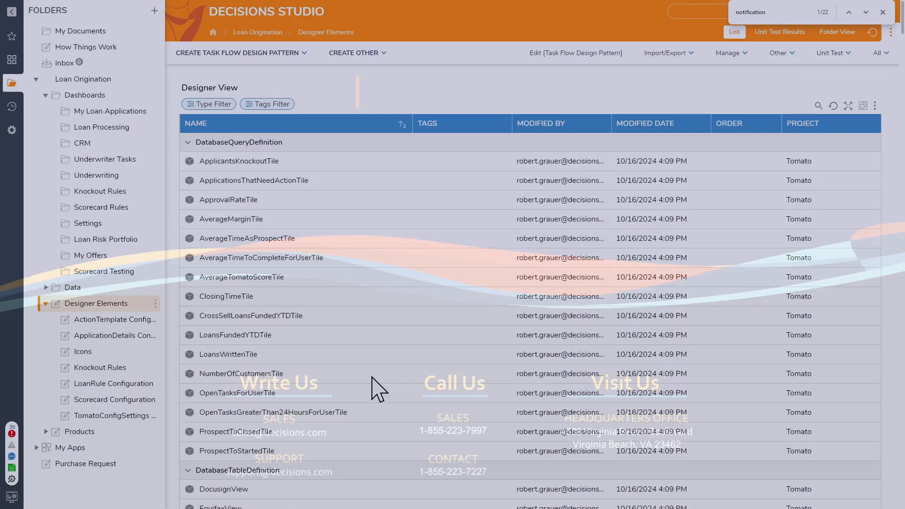